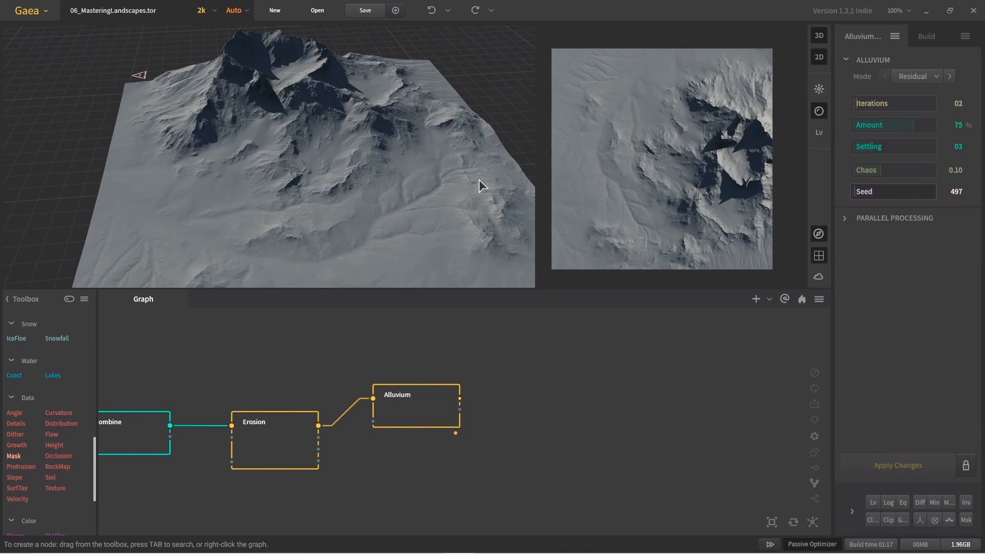
scroll(514, 407, "down", 3)
middle_click_drag(514, 407, 632, 367)
middle_click_drag(625, 416, 541, 449)
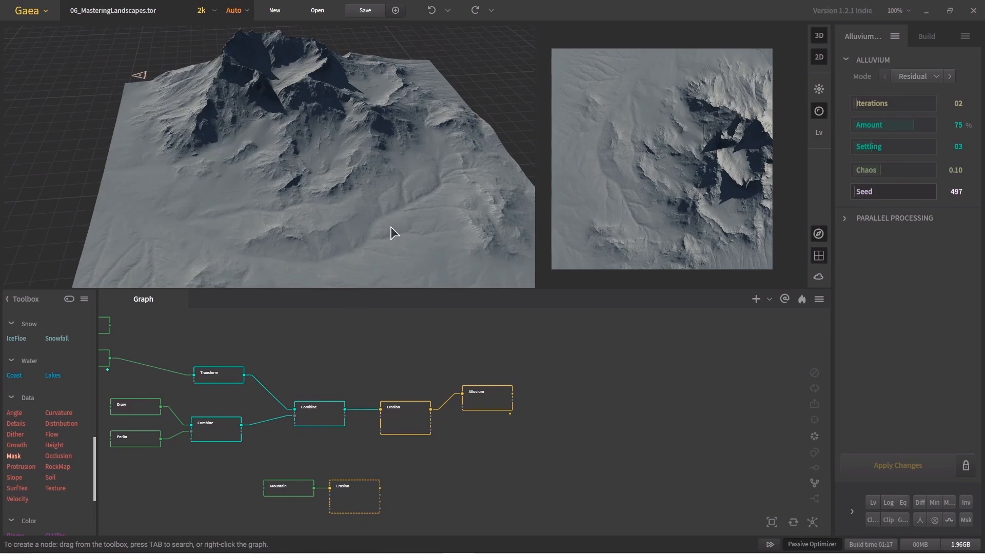
scroll(521, 401, "up", 5)
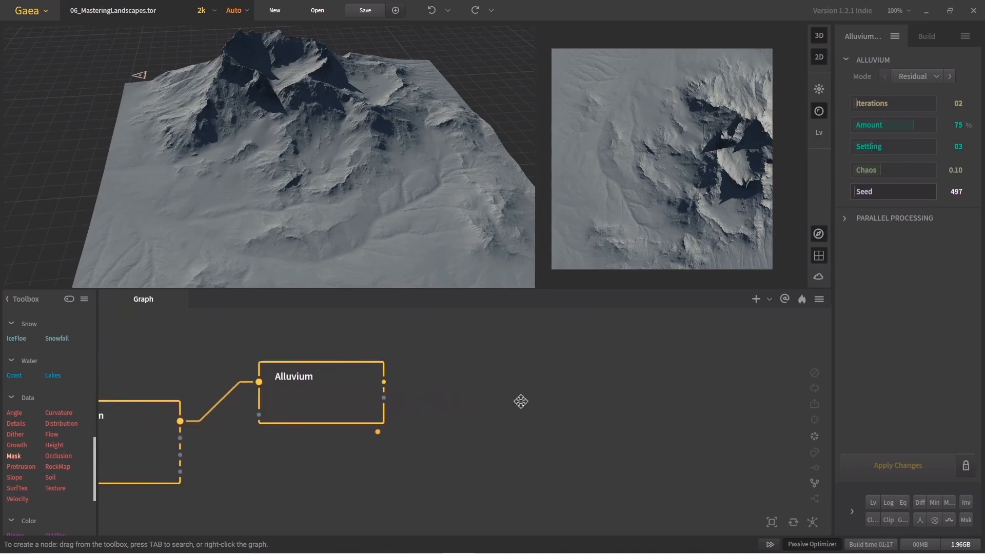
middle_click_drag(521, 401, 509, 402)
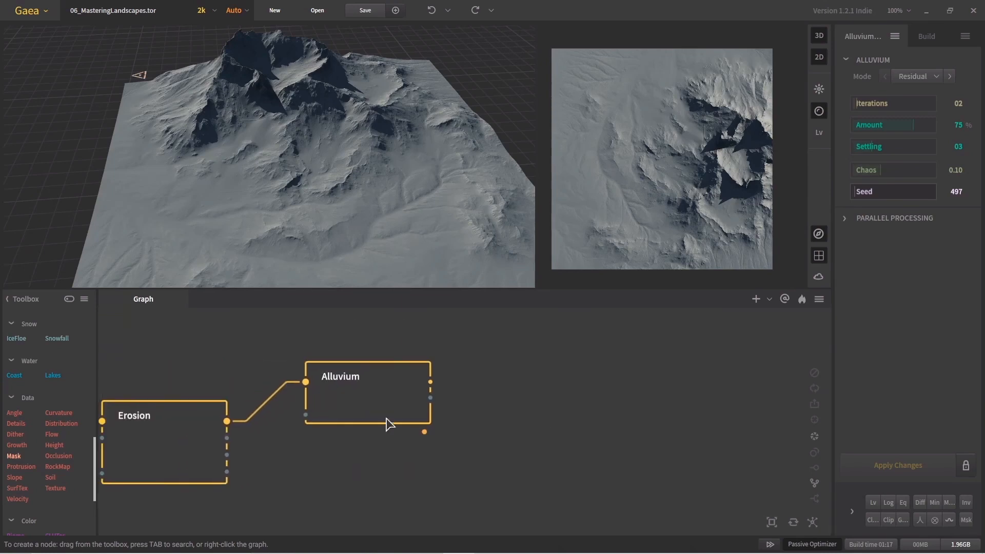
Add a Flow data node to the graph, fed by the Alluvium node's output
scroll(51, 462, "down", 6)
scroll(57, 398, "up", 5)
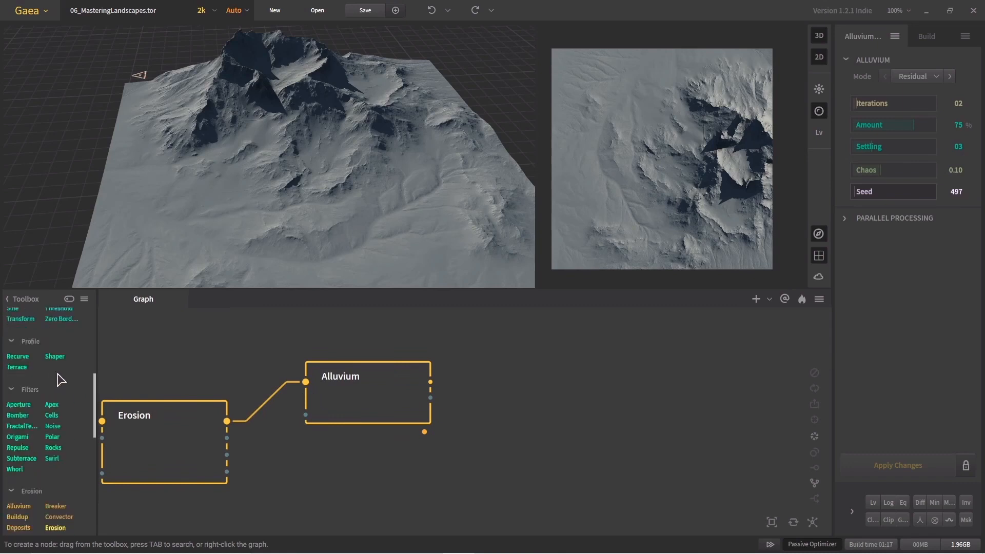
scroll(55, 399, "down", 6)
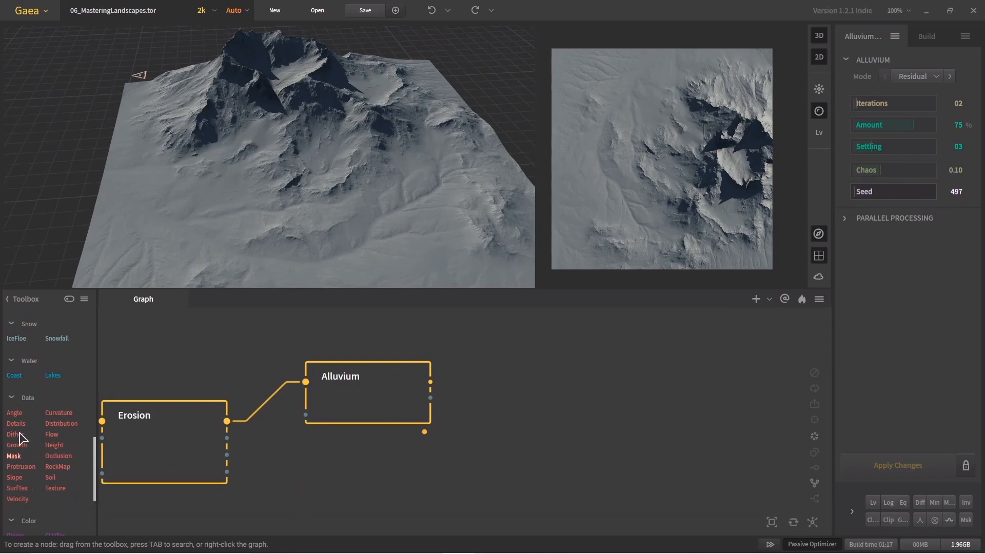
mouse_move(21, 438)
mouse_move(52, 440)
left_click_drag(53, 439, 431, 382)
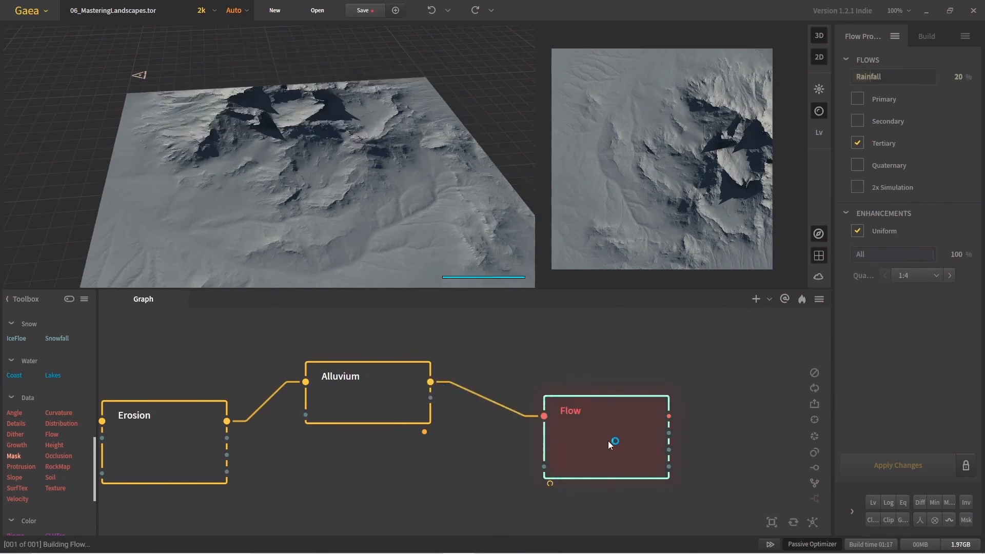
left_click_drag(351, 257, 336, 222)
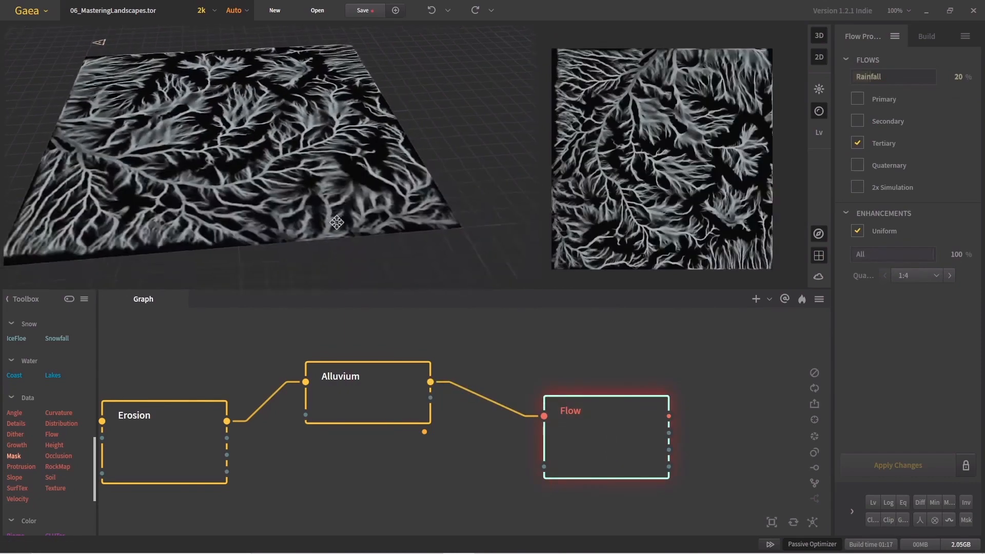
scroll(337, 222, "up", 3)
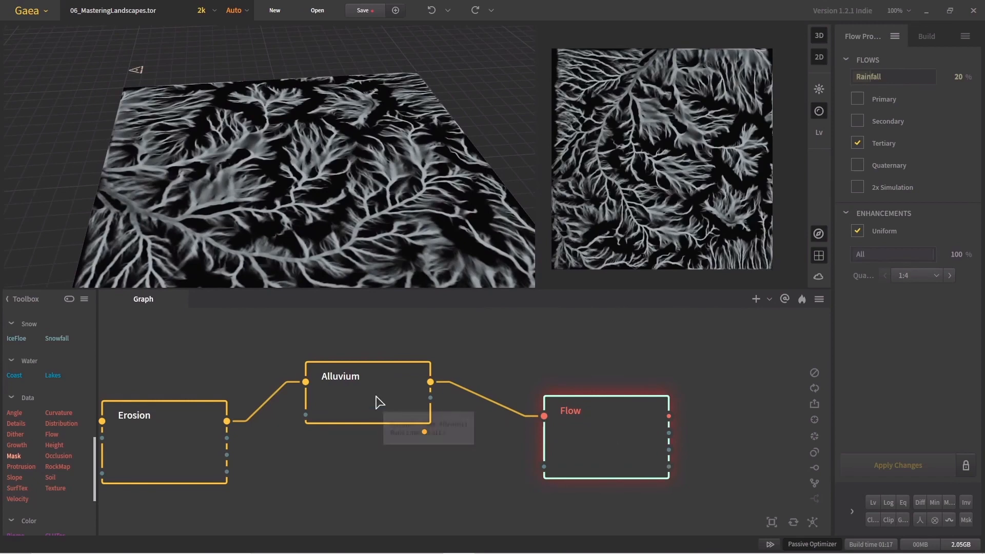
Pin the Alluvium node as the underlay and preview the Flow mask on top of its terrain
left_click(376, 397)
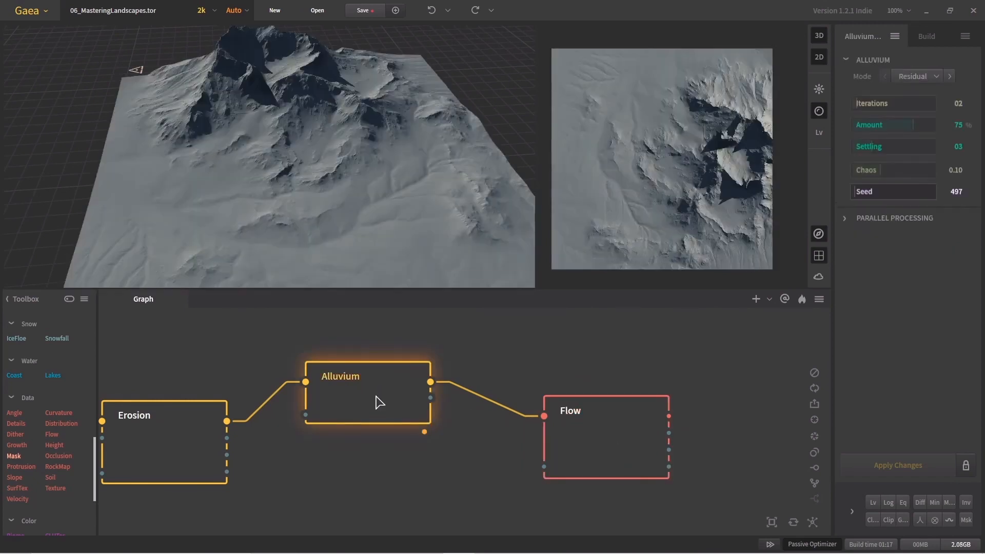
right_click(375, 396)
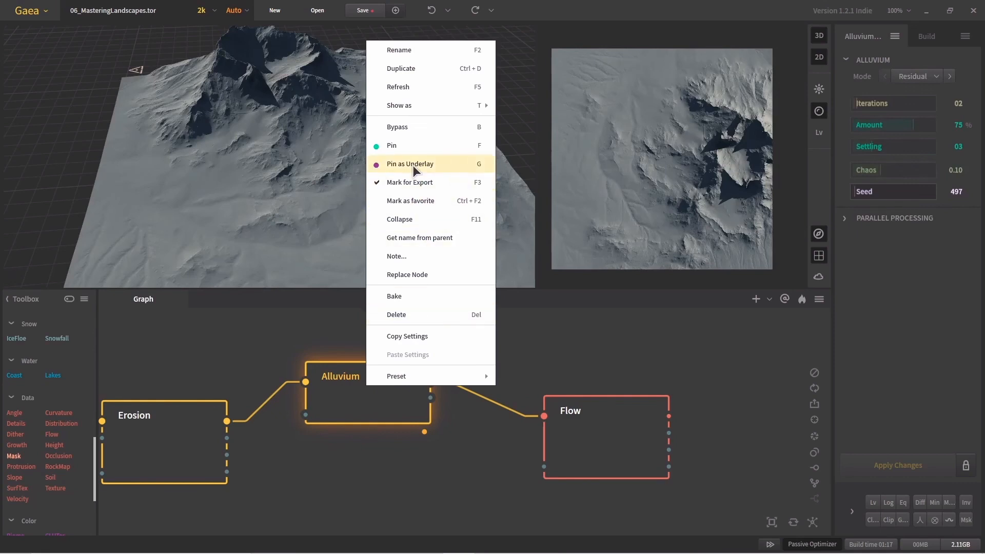
left_click(469, 162)
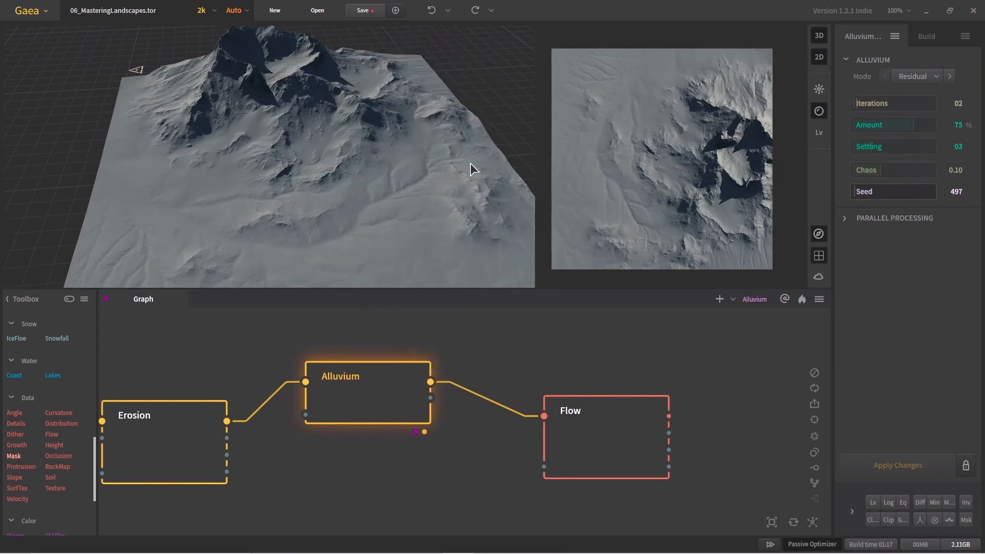
left_click(618, 447)
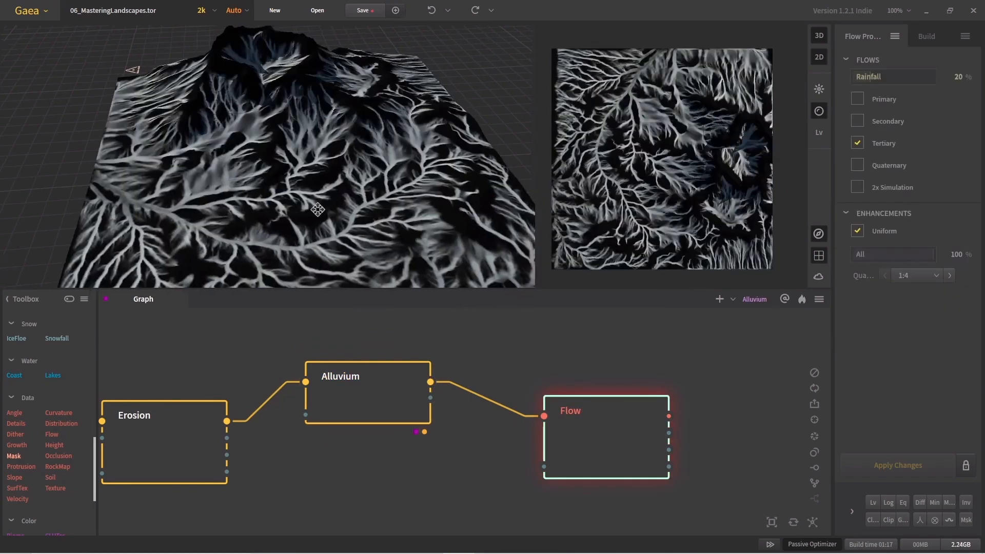
left_click_drag(318, 210, 315, 213)
left_click_drag(300, 177, 282, 202)
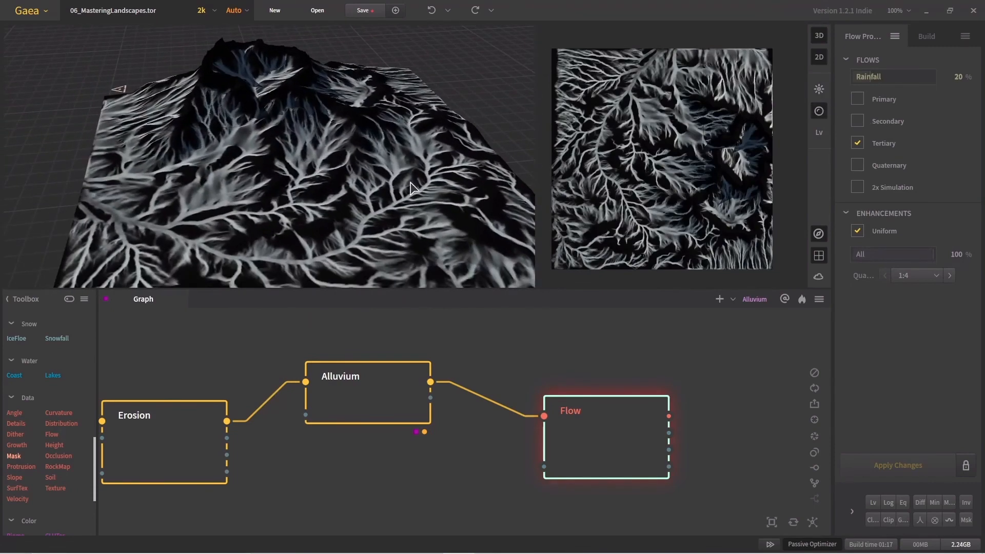
scroll(411, 185, "up", 5)
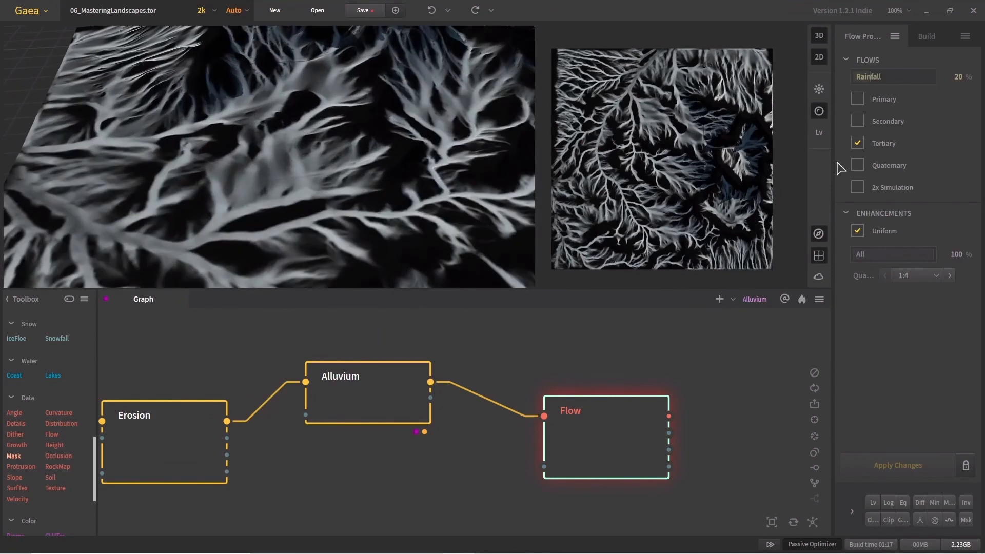
Try the Flow node with Quaternary flows, and with Primary and Secondary flows instead, alongside Tertiary
left_click(896, 465)
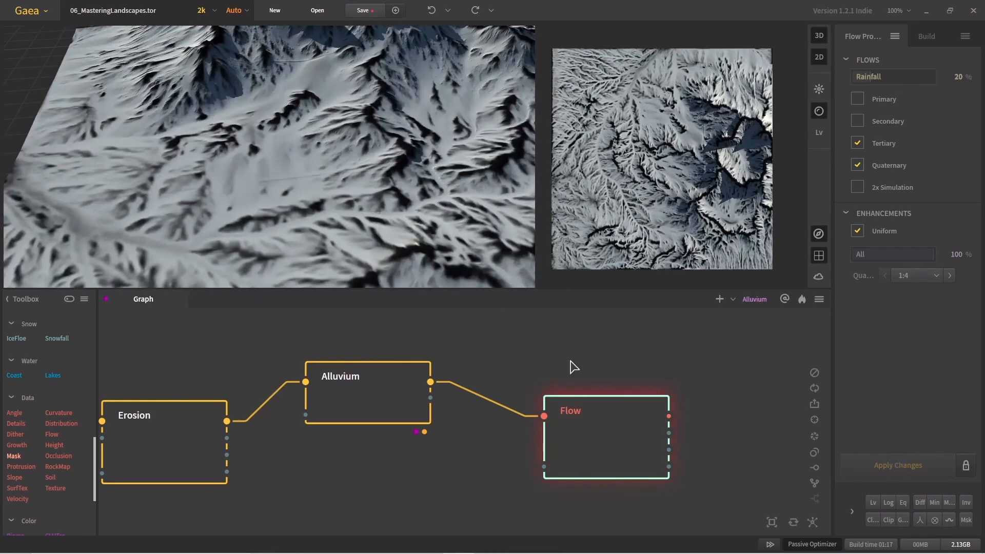
left_click(858, 164)
left_click(858, 122)
left_click(860, 100)
left_click(897, 464)
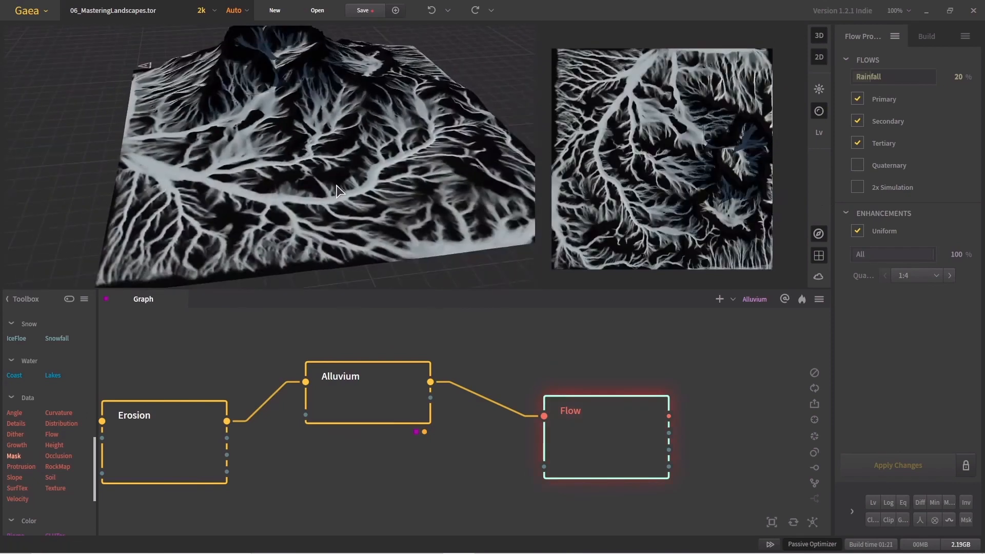
Disable the Primary and Secondary flows on the Flow node and apply the change
left_click(858, 98)
left_click(858, 121)
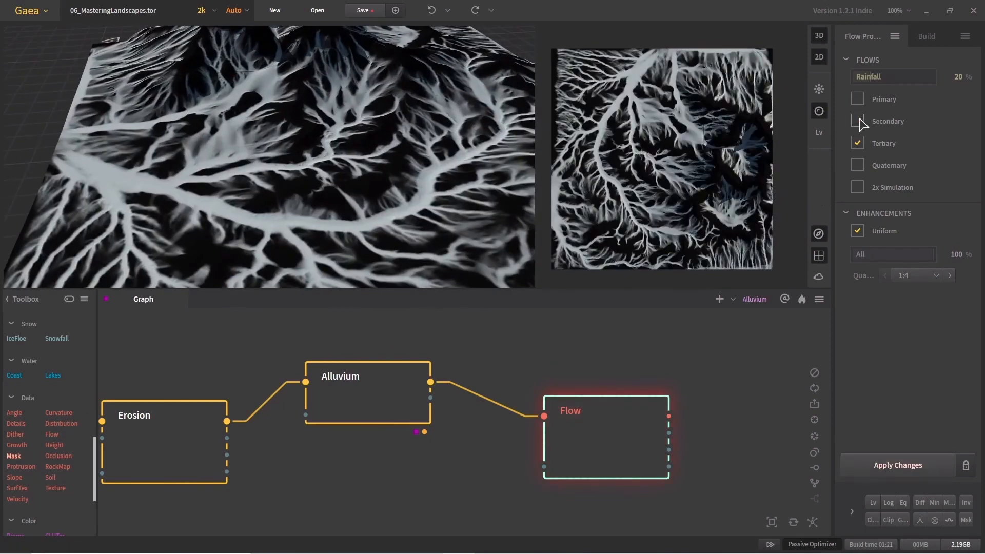
left_click(898, 465)
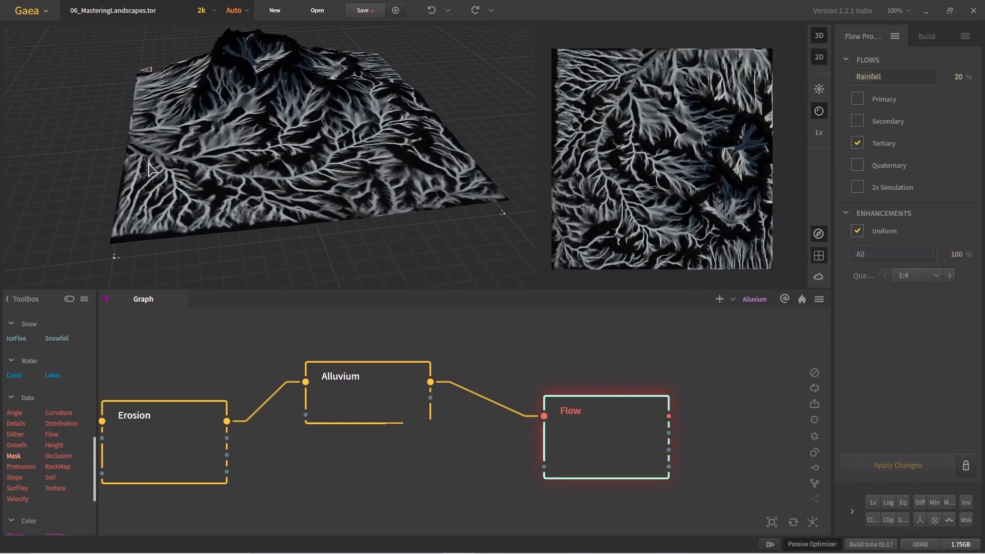
Move the Flow node so it lines up horizontally with the Erosion node feeding Alluvium
scroll(289, 156, "up", 5)
scroll(289, 156, "down", 3)
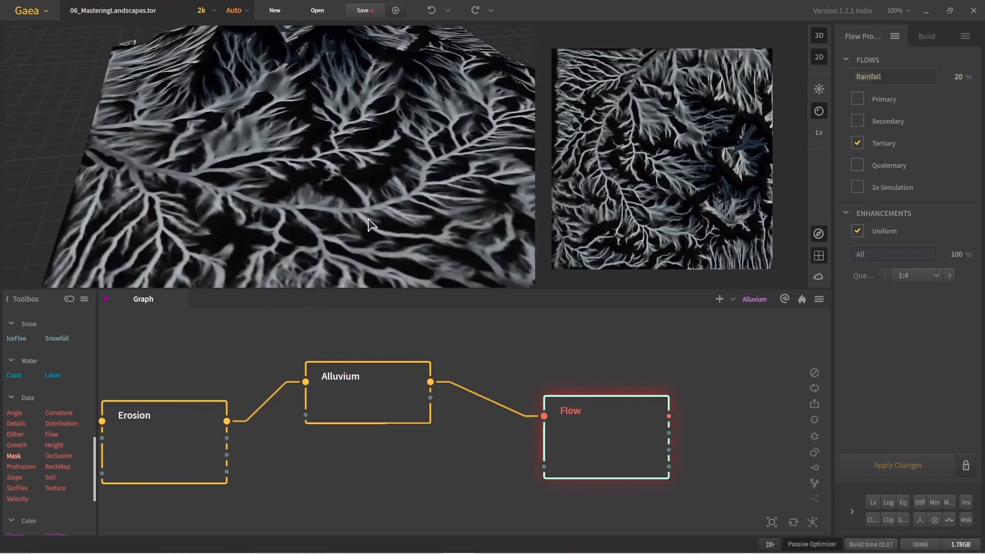
left_click_drag(617, 429, 640, 440)
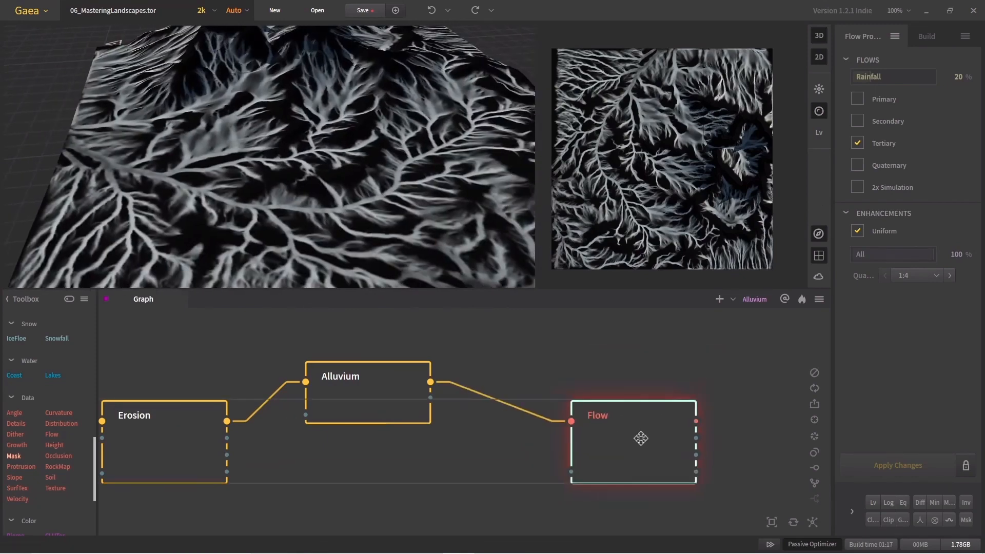
Add an Angle data node below the Flow node and connect the Alluvium output to its input
middle_click_drag(398, 482, 501, 406)
scroll(415, 454, "down", 2)
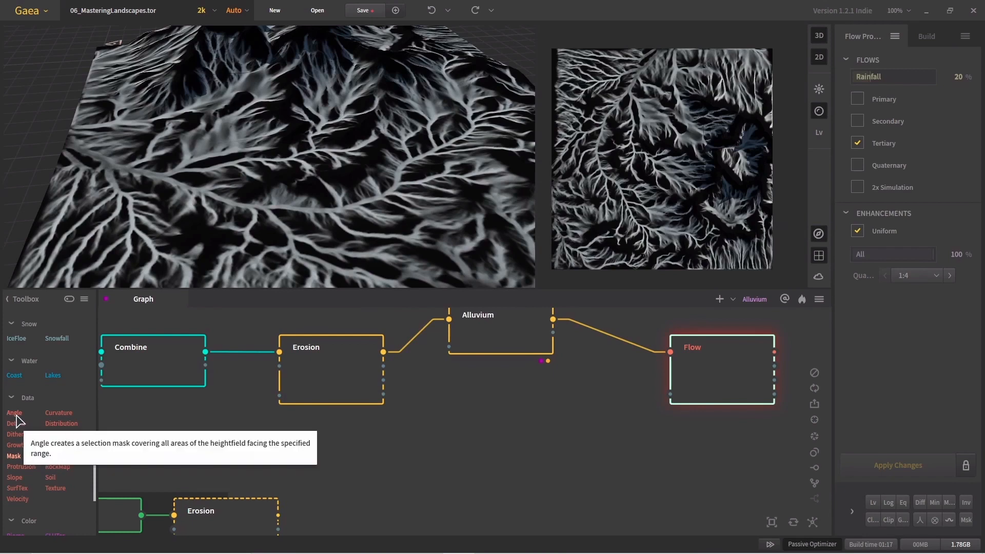
left_click_drag(16, 416, 633, 456)
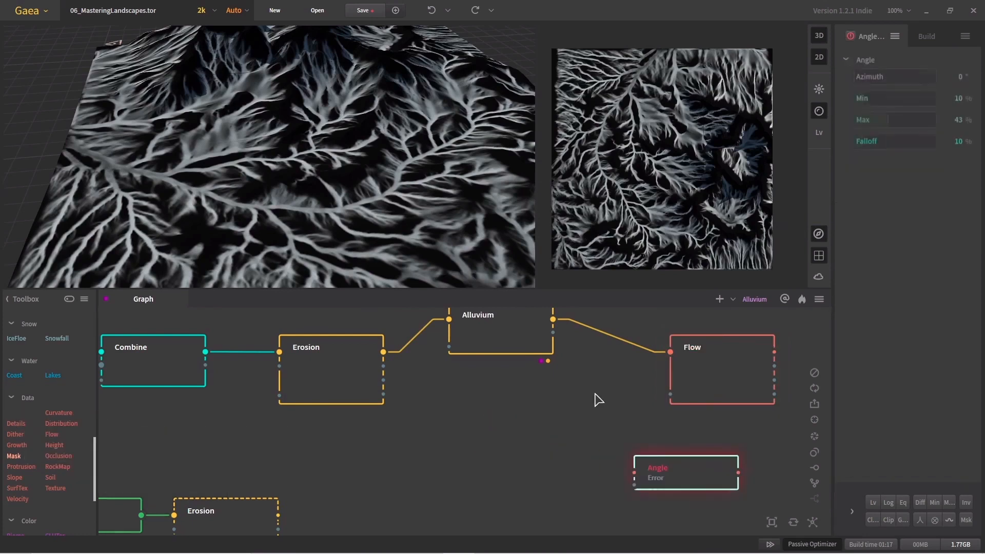
middle_click_drag(594, 400, 570, 403)
scroll(569, 403, "down", 2)
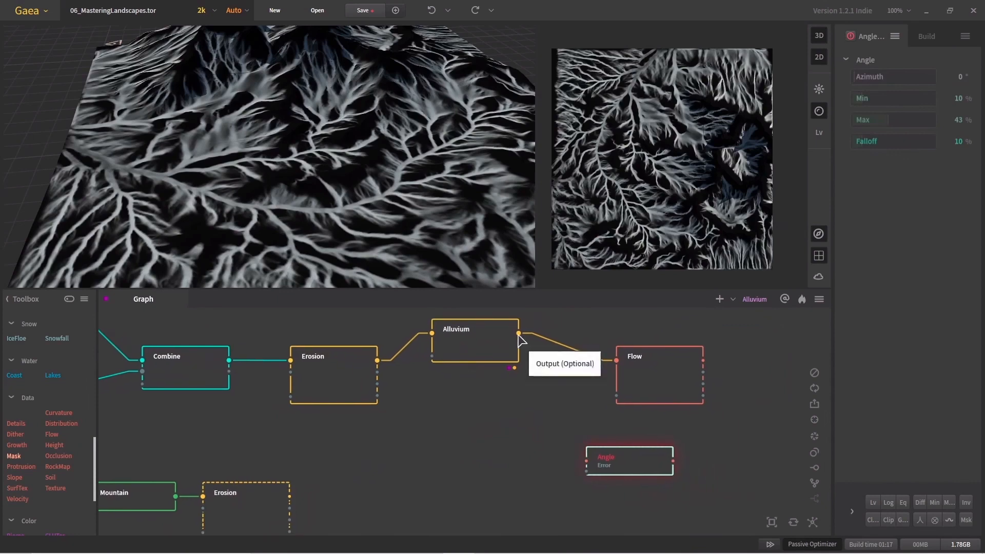
left_click_drag(519, 334, 587, 460)
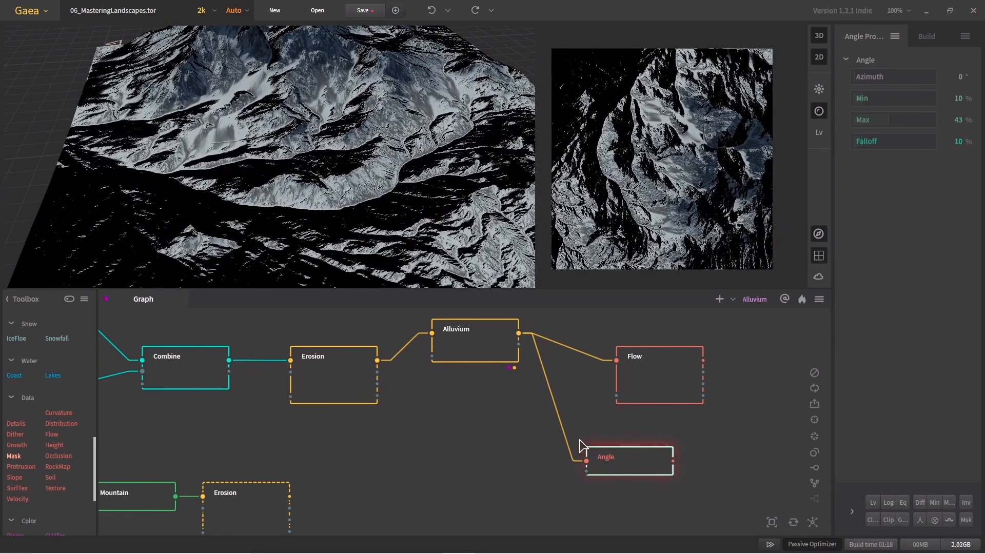
Set the Angle node's Azimuth to 45°, Min to 15% and Max to 22%
left_click(960, 77)
type("45")
key("Return")
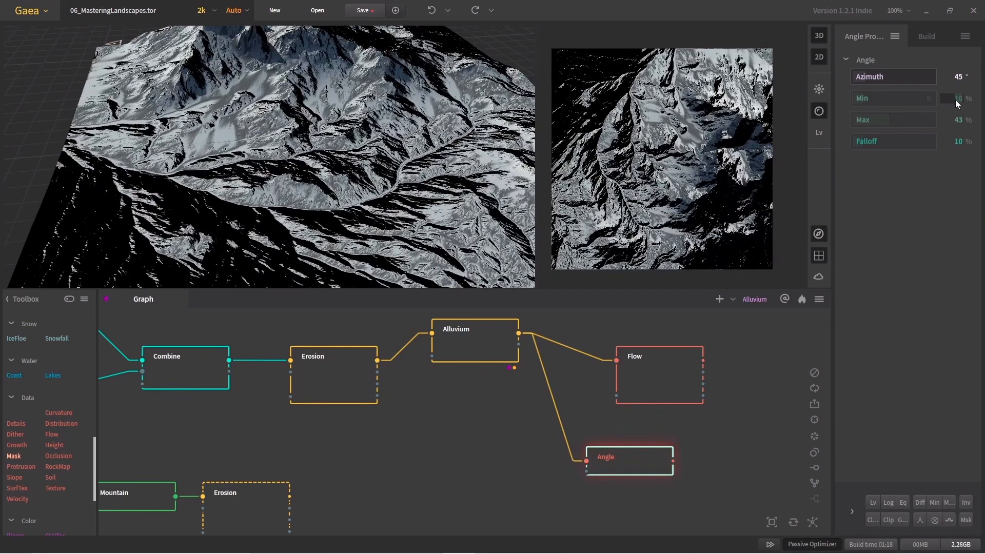
type("15")
key("Return")
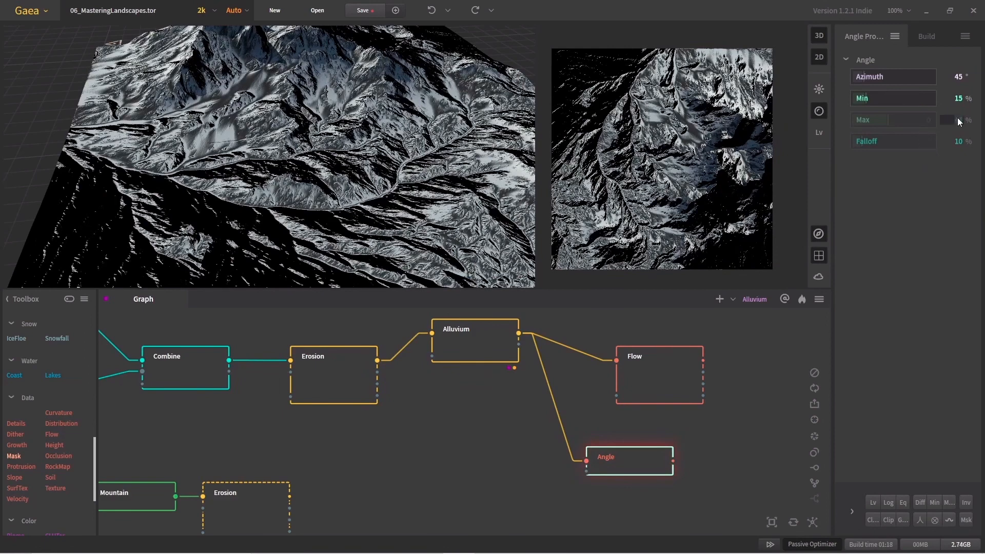
key("Return")
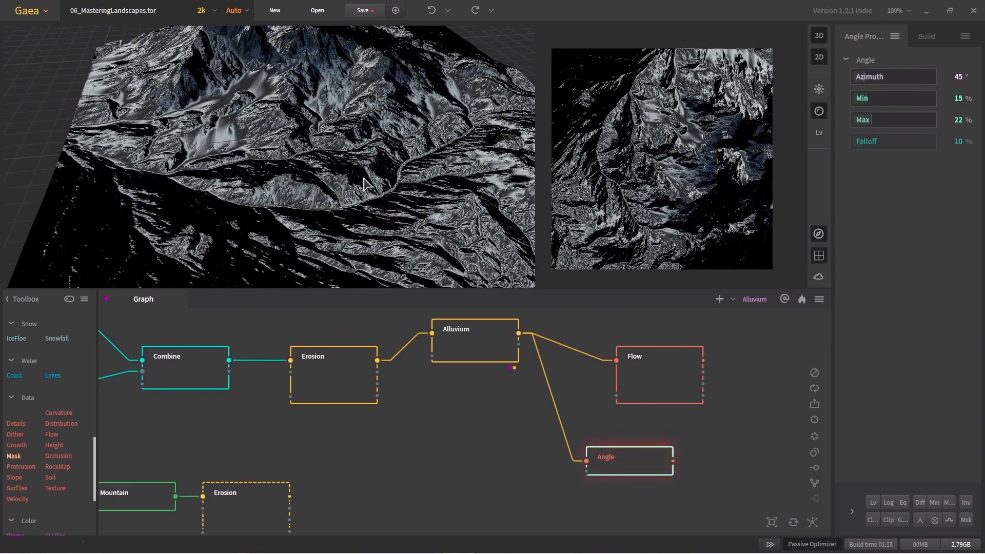
scroll(314, 167, "up", 5)
middle_click_drag(313, 161, 320, 161)
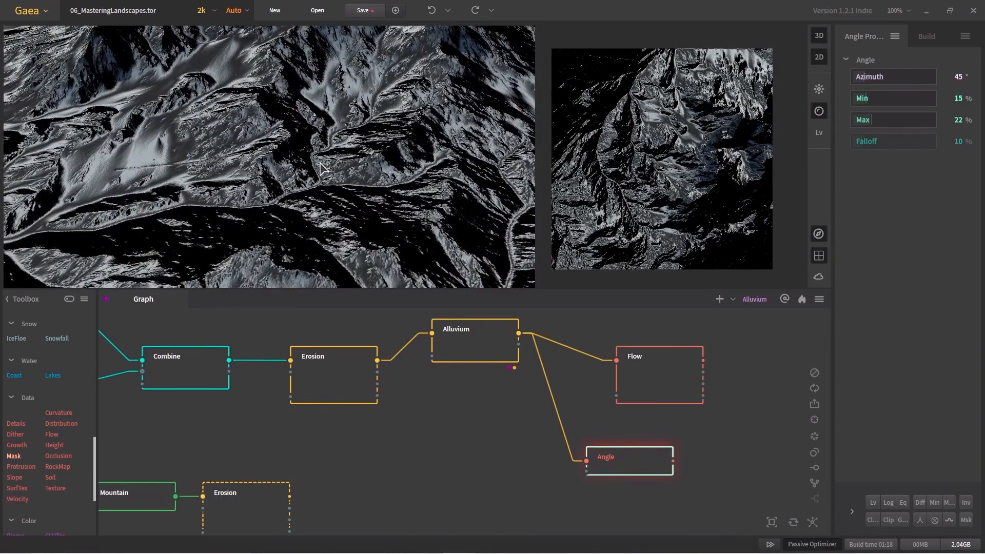
scroll(321, 170, "down", 5)
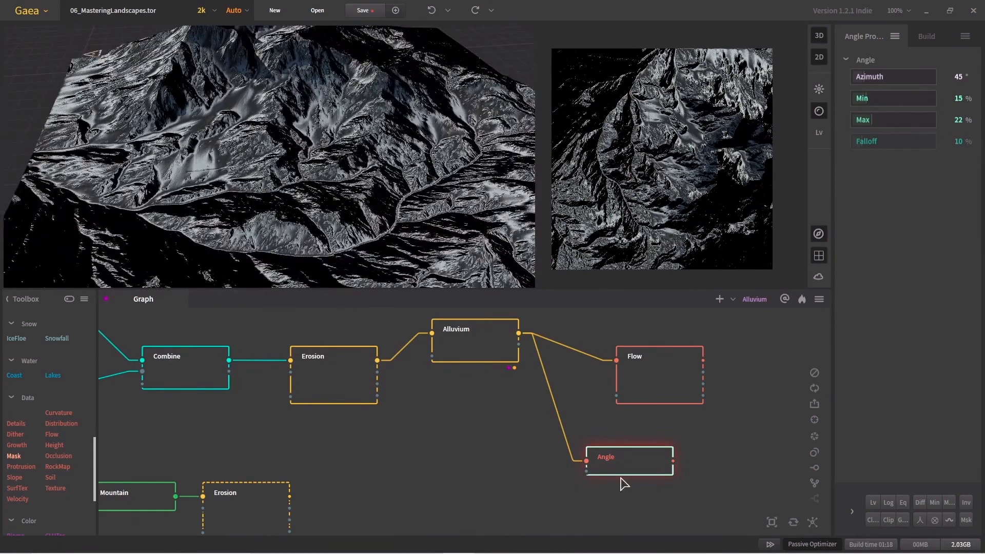
Align the Angle node directly beneath the Flow node in the graph
left_click_drag(632, 463, 662, 453)
scroll(291, 198, "down", 3)
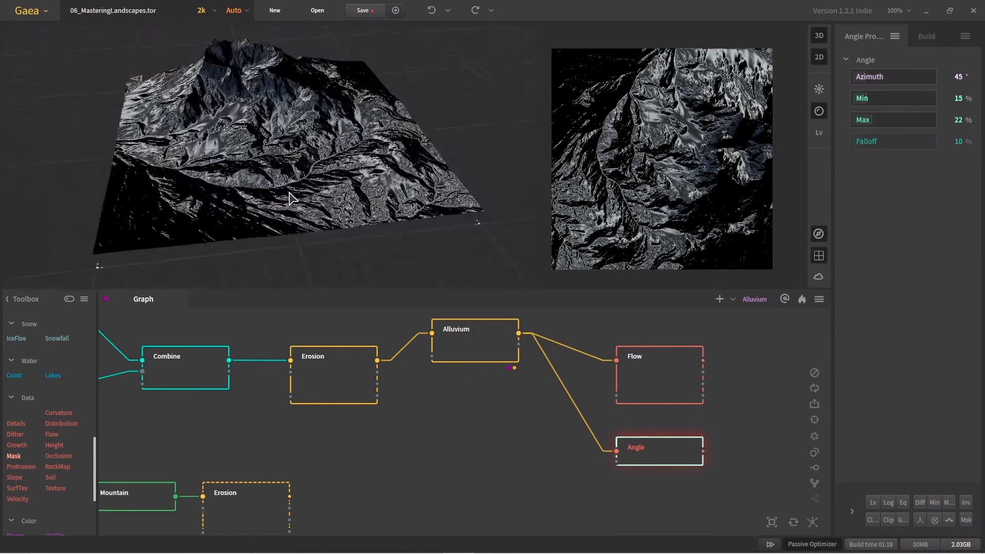
scroll(291, 198, "up", 5)
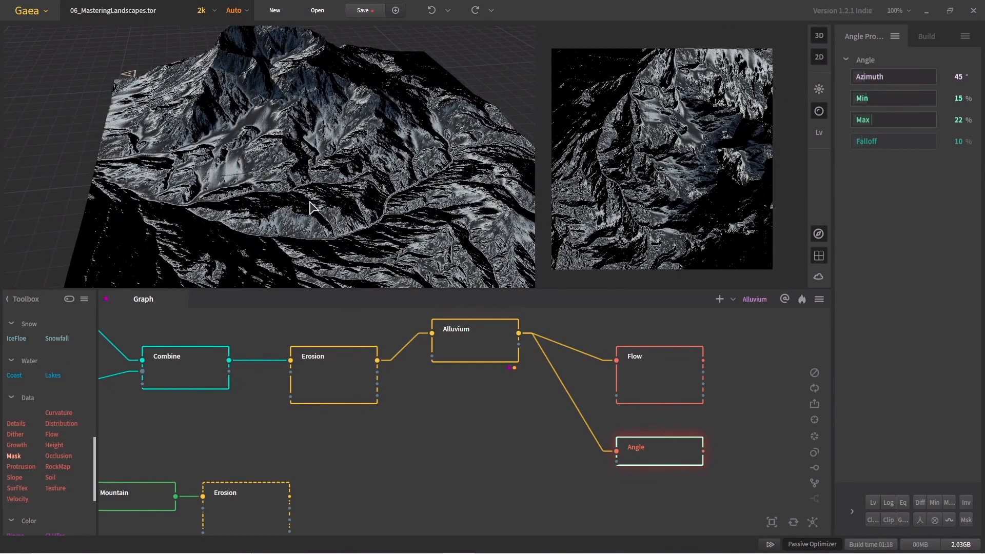
Add a Height data node below the Angle node and connect the Alluvium output to its input
right_click_drag(550, 468, 525, 458)
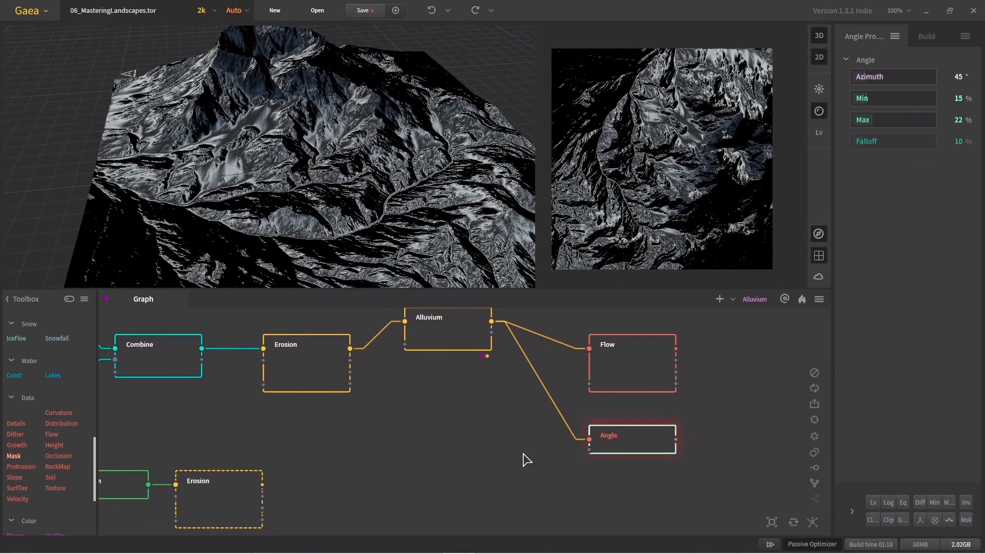
right_click_drag(524, 457, 495, 447)
left_click(496, 446)
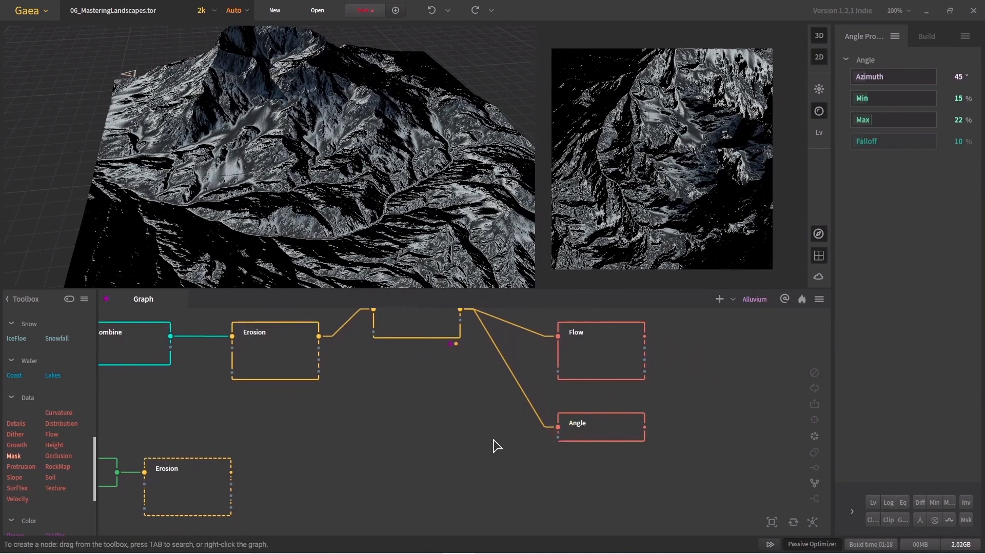
key("Tab")
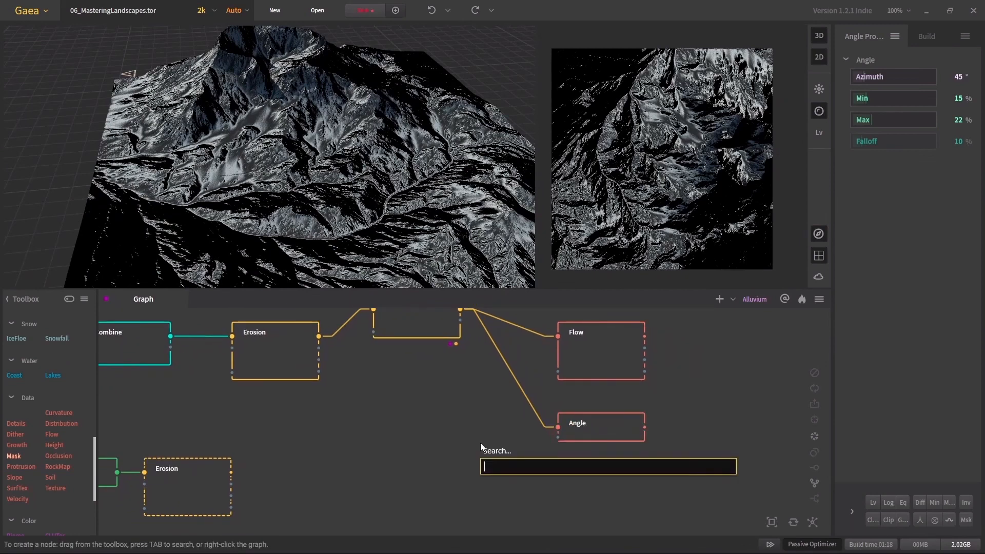
key("Escape")
left_click(51, 447)
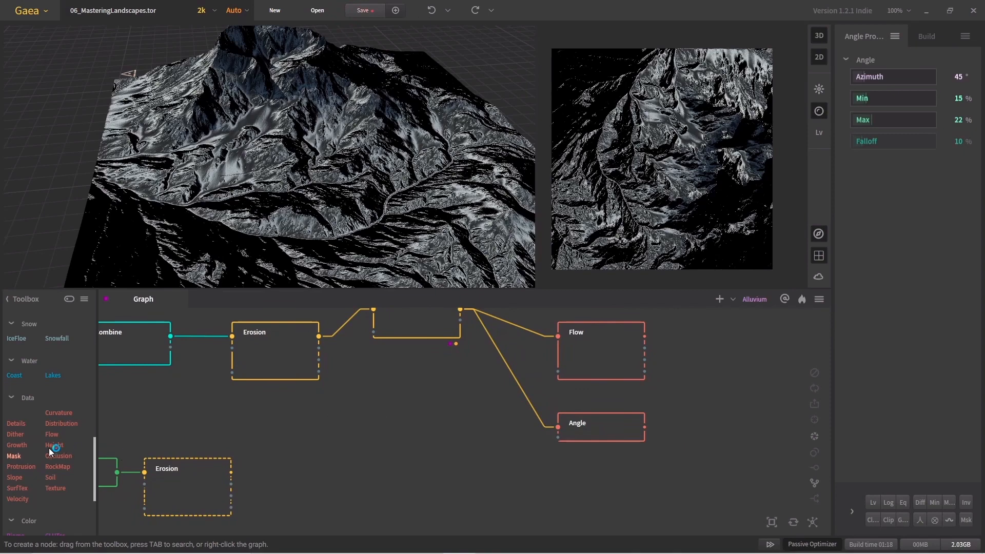
left_click_drag(75, 446, 506, 477)
middle_click_drag(438, 448, 433, 446)
scroll(432, 446, "down", 3)
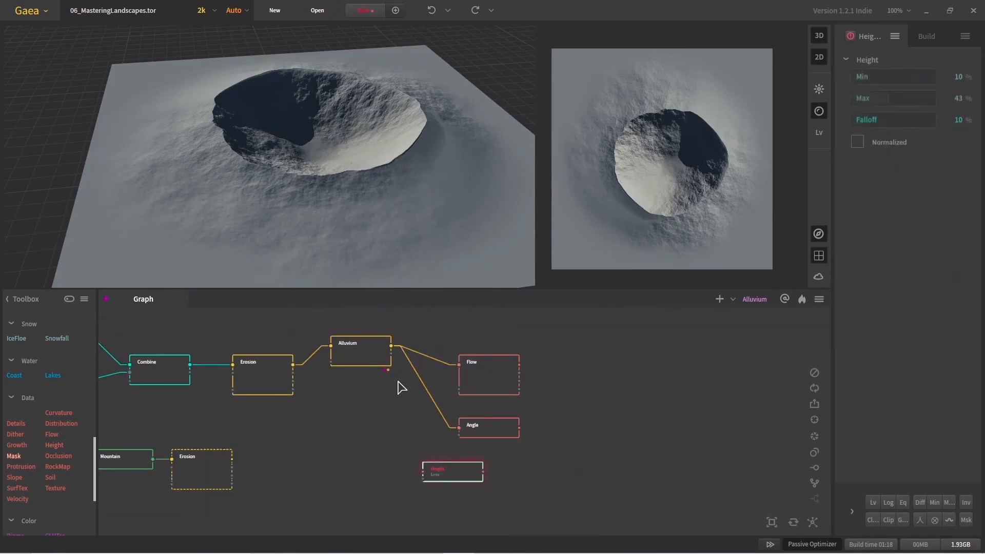
left_click_drag(392, 353, 498, 487)
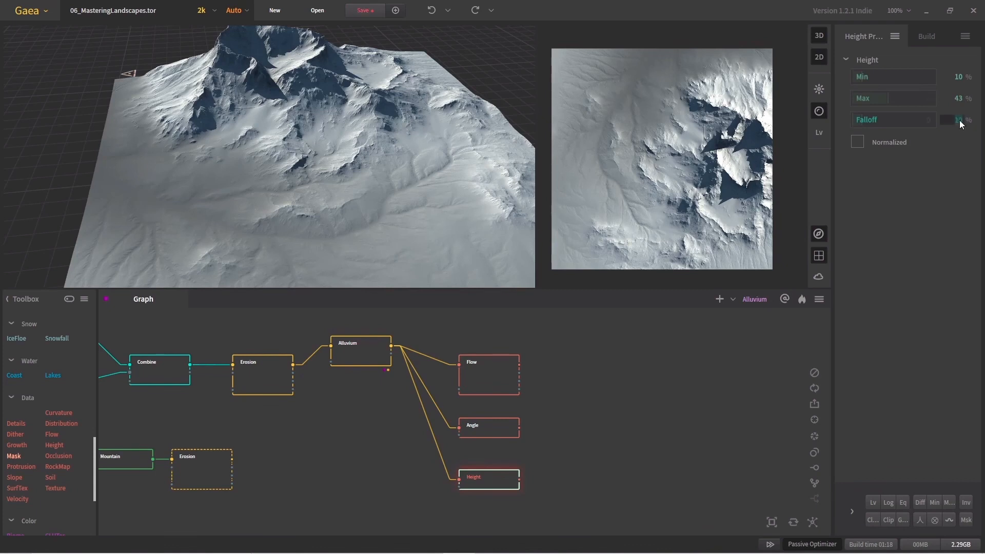
Set the Height node's Falloff to 1%
key("Return")
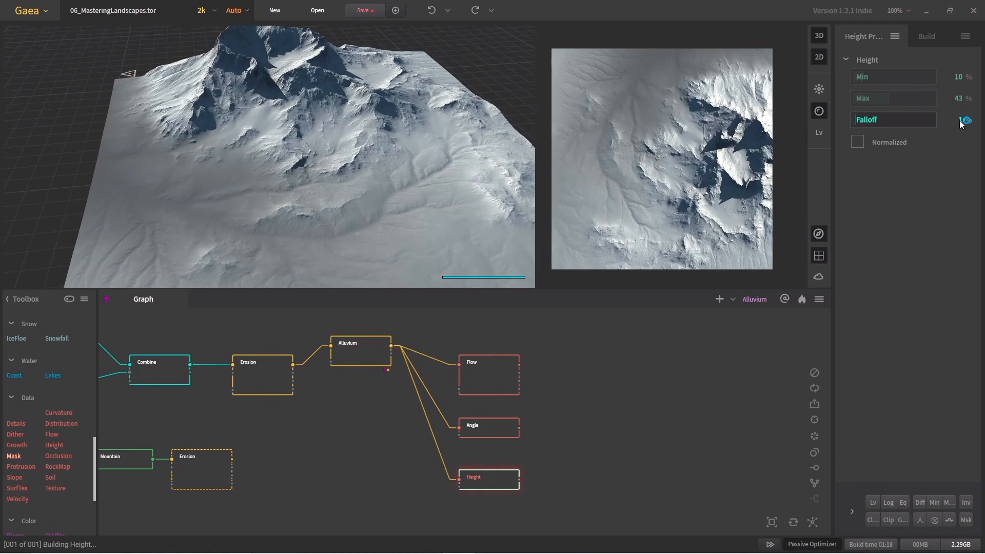
left_click_drag(307, 173, 232, 108)
scroll(227, 124, "up", 10)
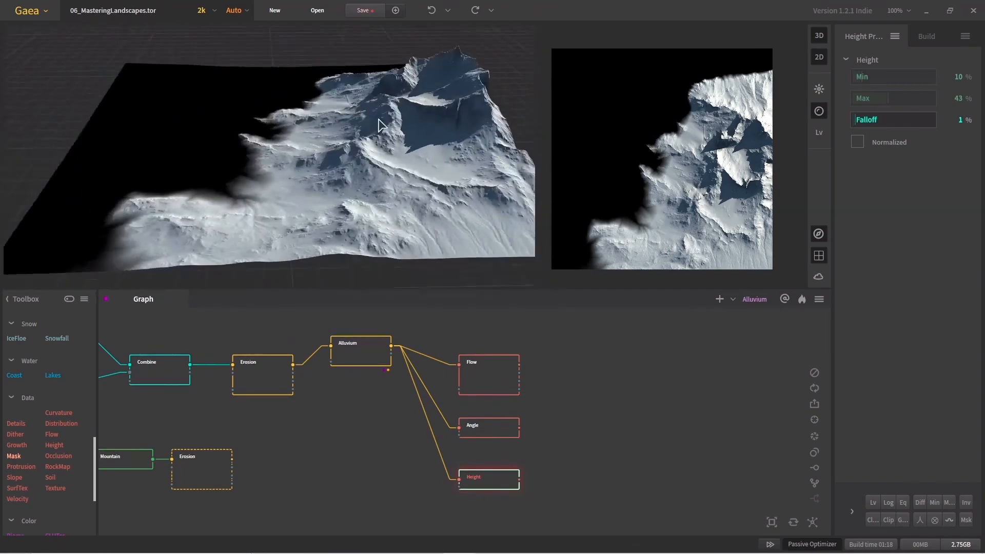
scroll(364, 137, "up", 3)
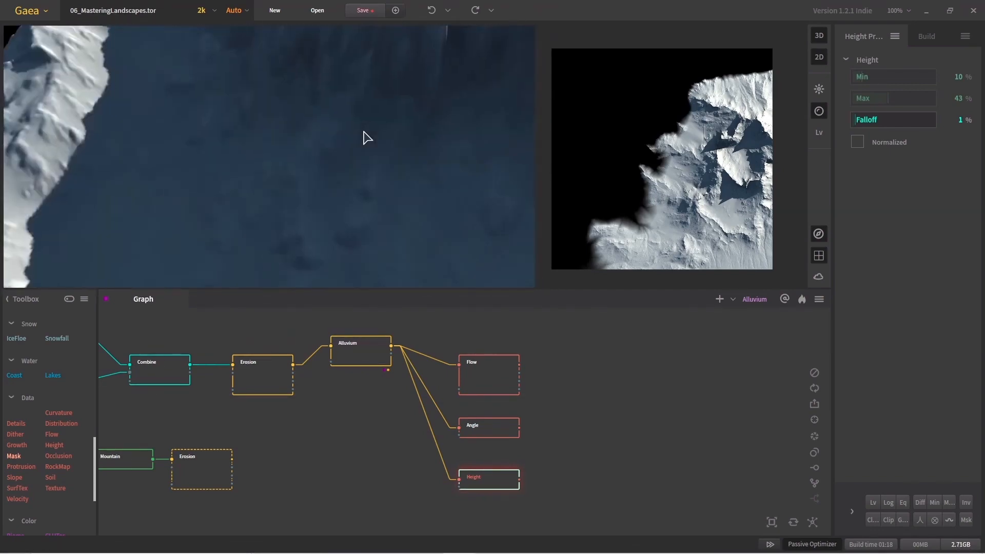
scroll(414, 146, "down", 12)
scroll(371, 165, "down", 5)
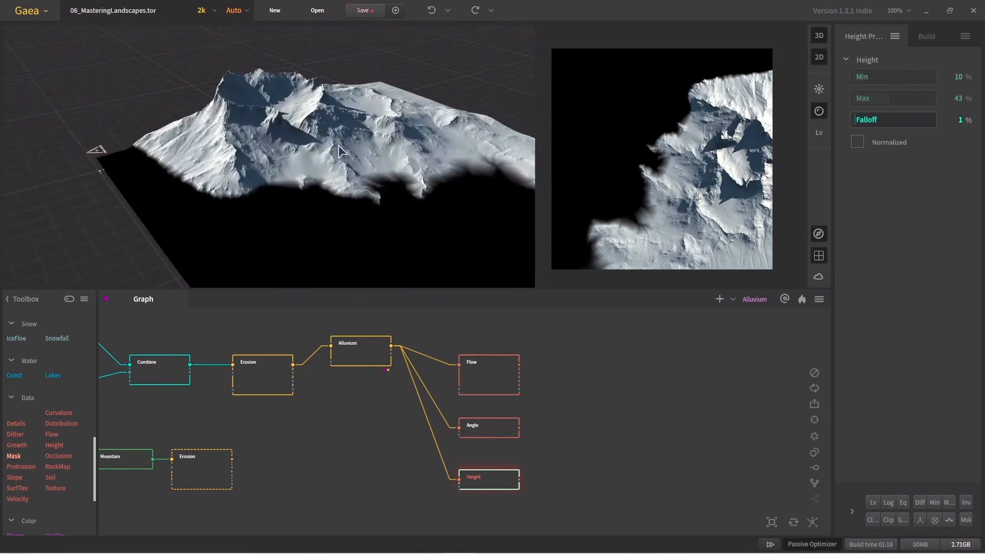
Move the Height node further down and add a second Height node between it and the Angle node
middle_click_drag(577, 486, 586, 421)
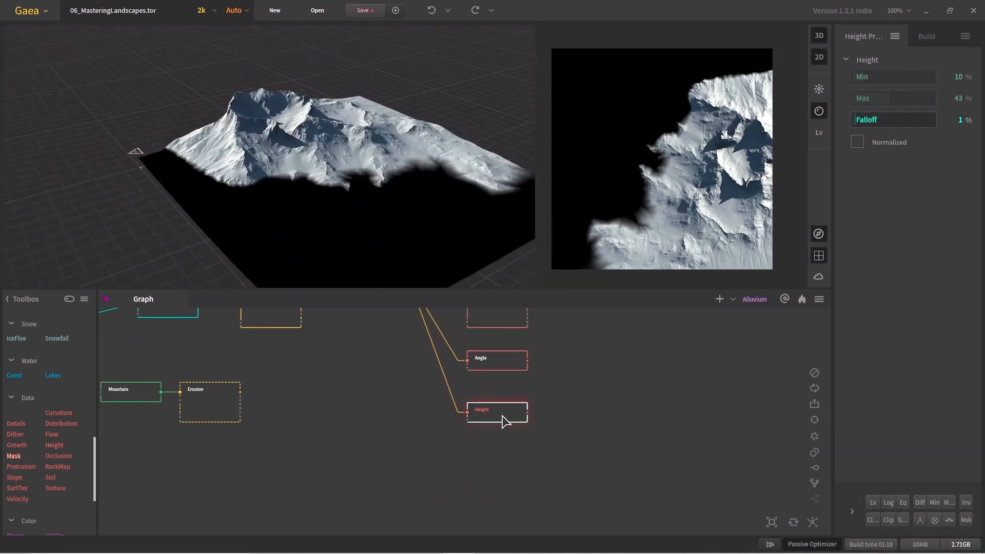
left_click_drag(507, 418, 500, 458)
left_click_drag(58, 456, 484, 405)
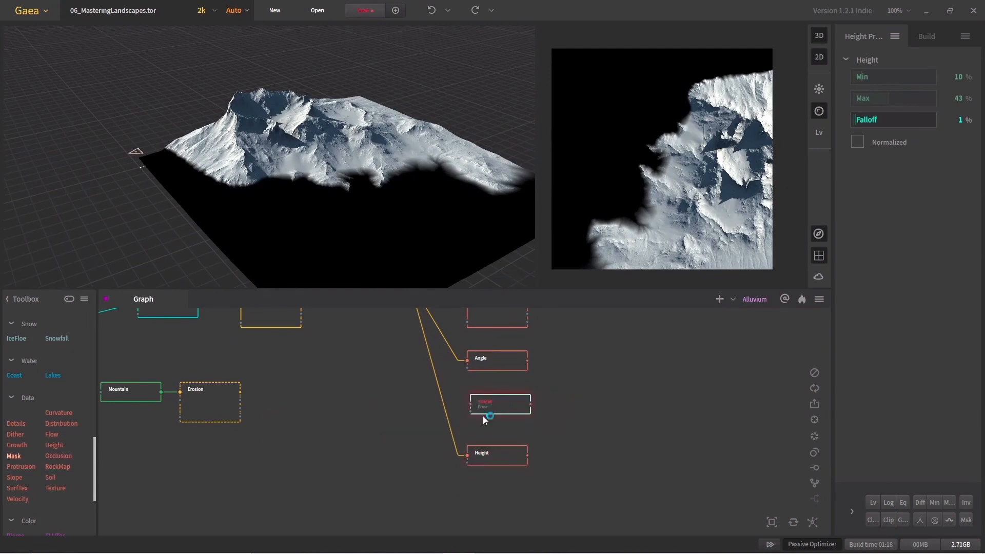
Set the new, unconnected Height node's Min to 0% and Max to 10%
scroll(495, 419, "up", 5)
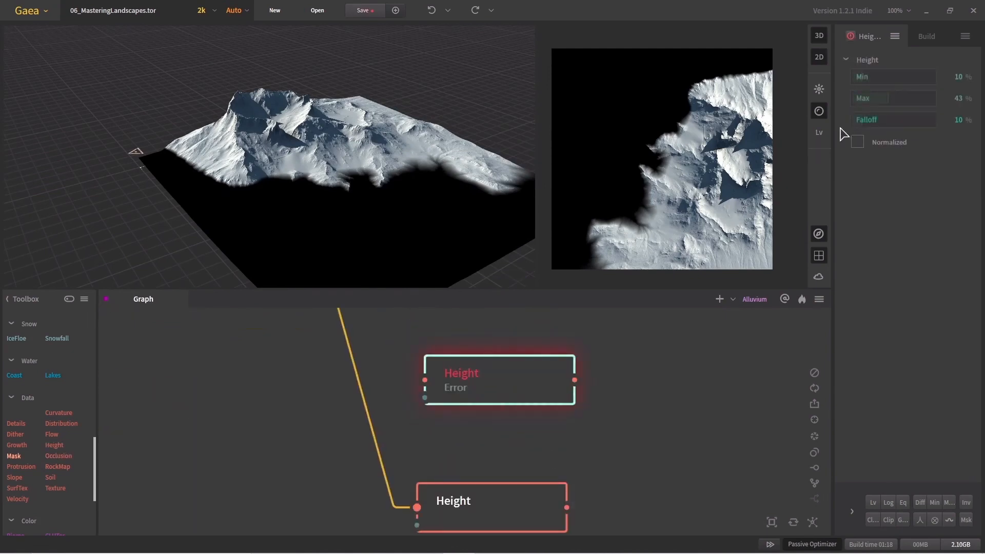
left_click(959, 77)
type("0")
key("Return")
left_click(958, 99)
type("10")
key("Return")
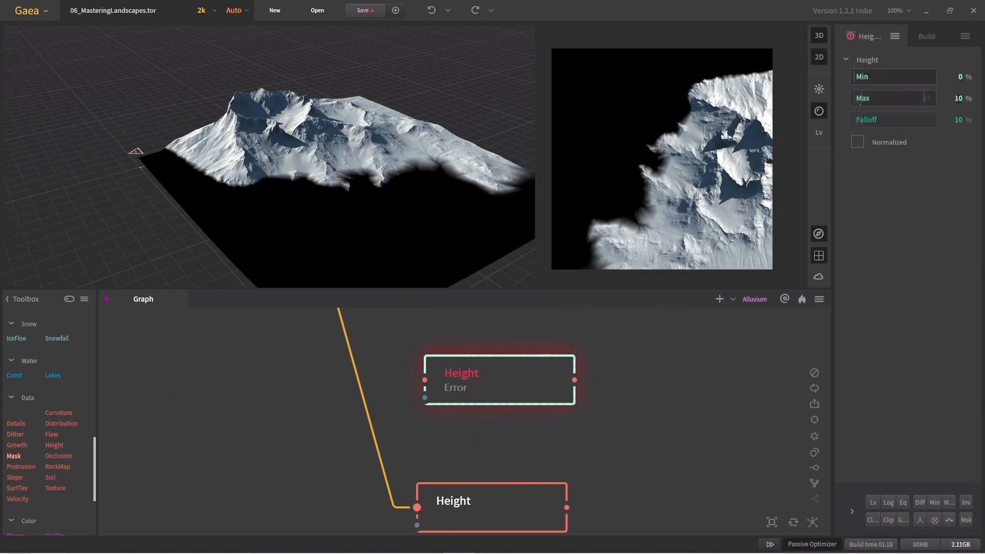
Connect the Alluvium output to the input of the Height node directly below Angle
scroll(594, 398, "down", 2)
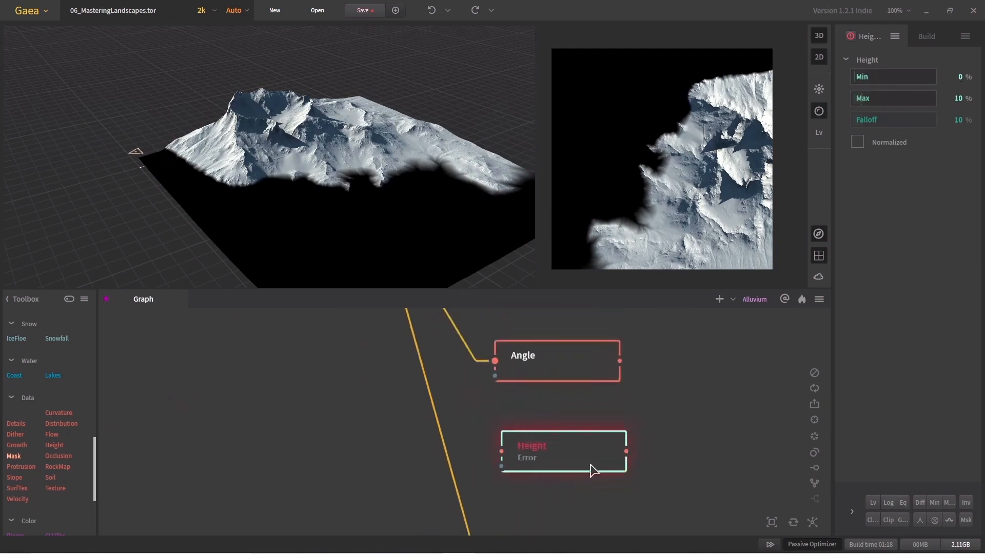
scroll(473, 480, "down", 3)
left_click_drag(415, 372, 485, 499)
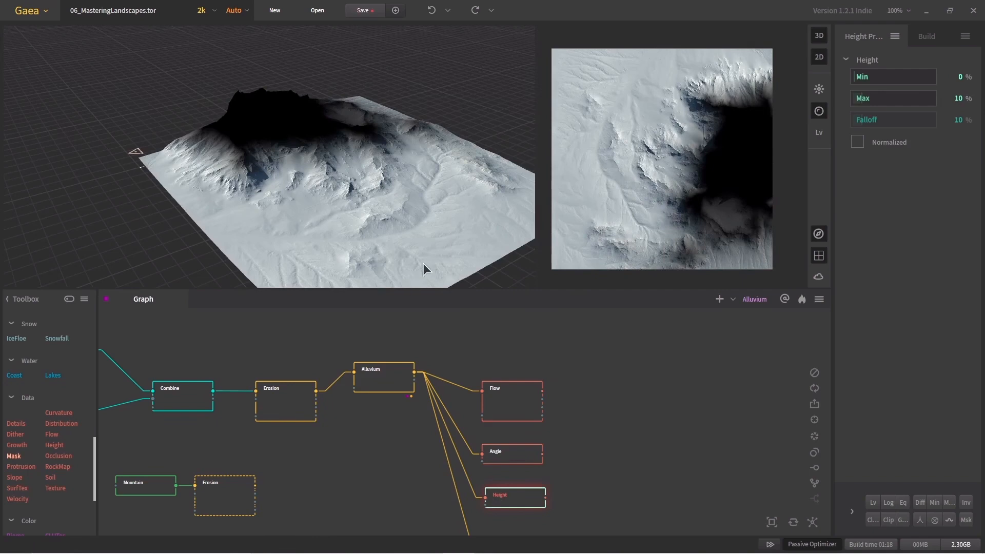
left_click_drag(426, 245, 421, 232)
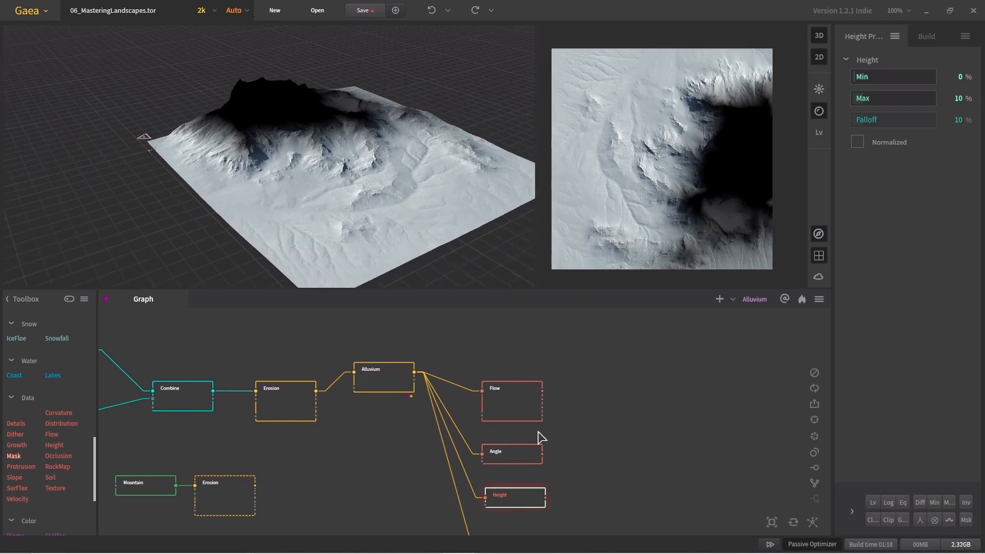
middle_click_drag(540, 438, 520, 386)
Set the Falloff of the Height node directly below Angle to 2%
left_click(490, 505)
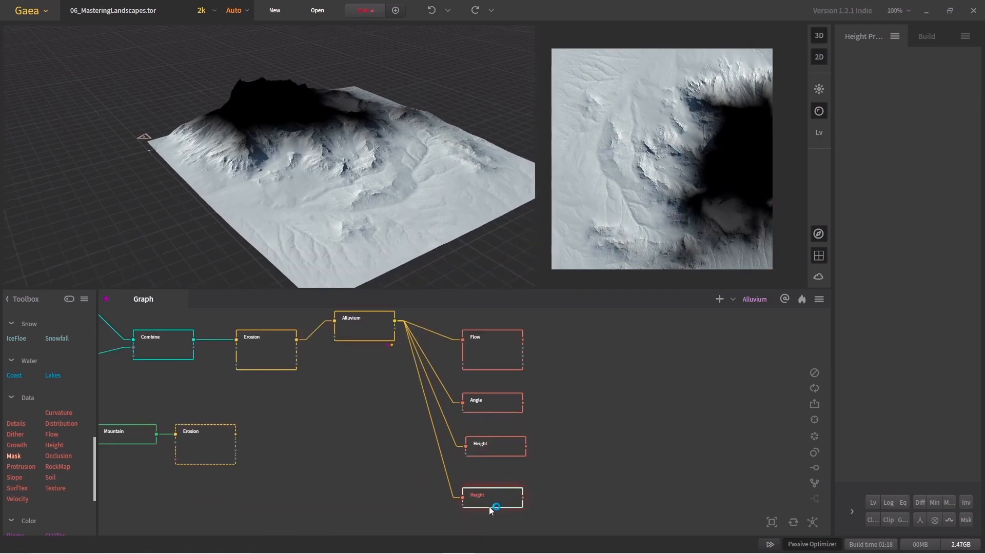
left_click(495, 451)
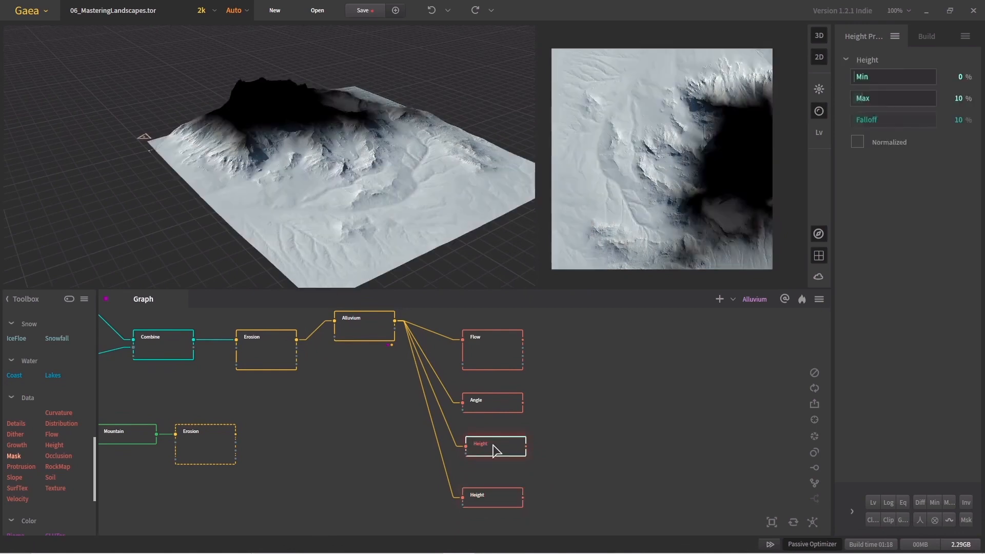
left_click(958, 120)
type("2")
key("Return")
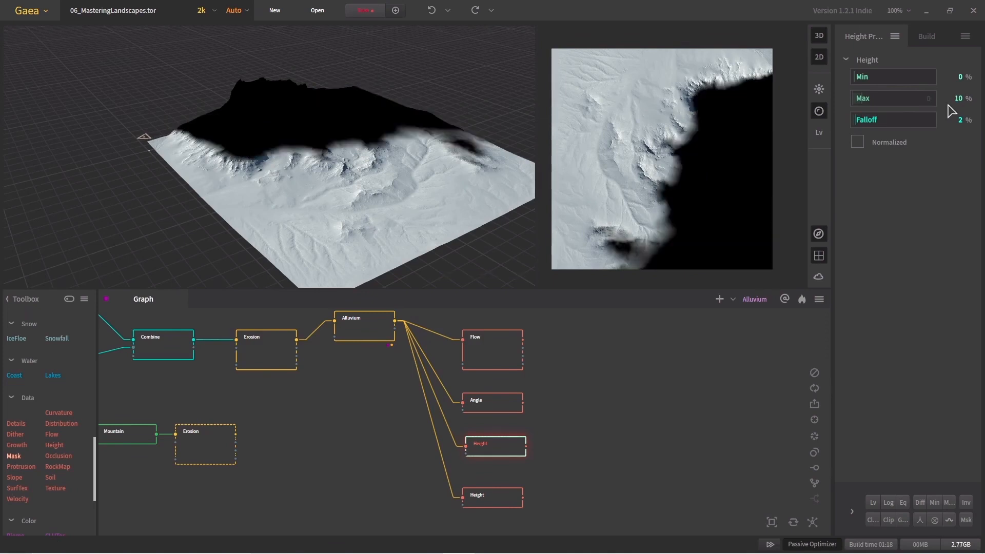
Add a Combine node in the empty graph area beyond the Angle and Height nodes
scroll(640, 391, "down", 3)
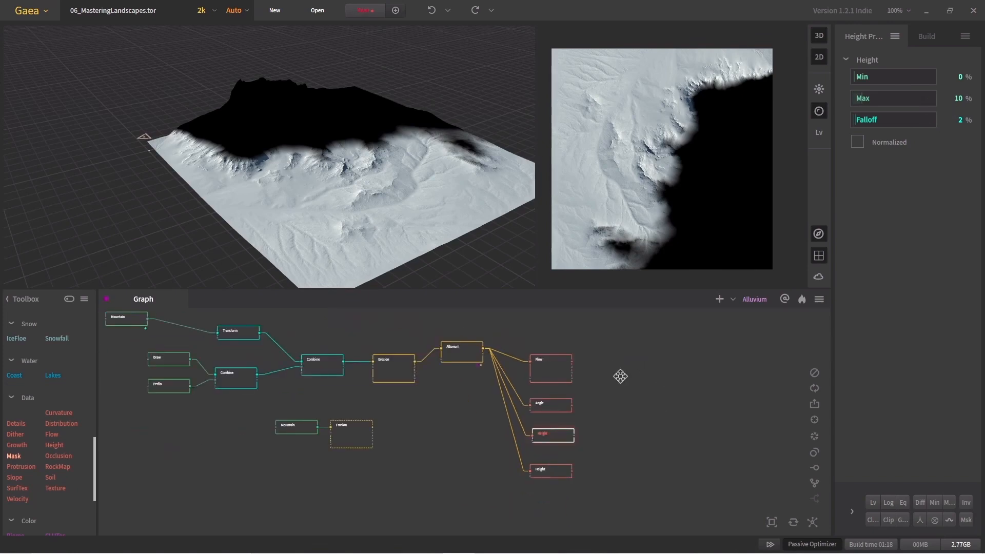
scroll(621, 376, "up", 4)
scroll(615, 369, "down", 2)
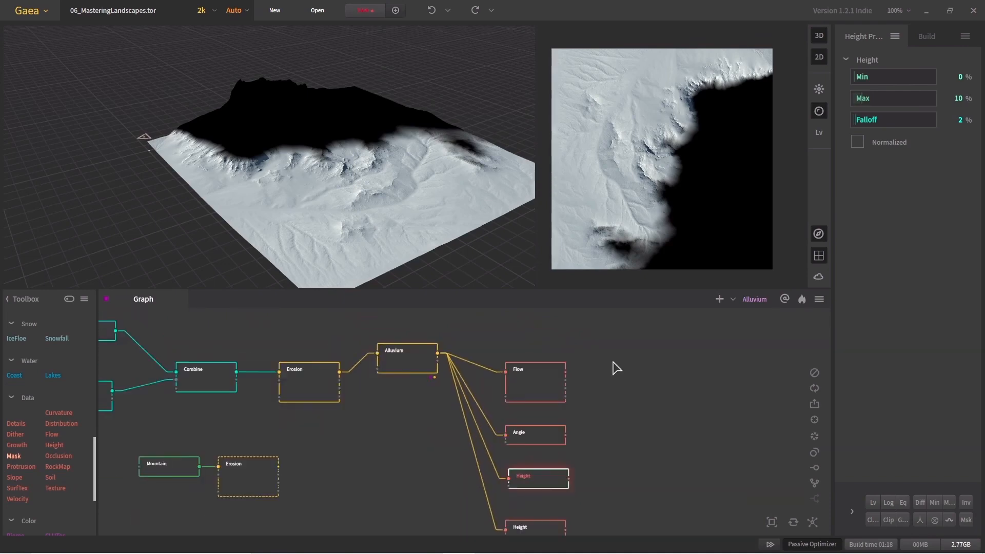
scroll(583, 422, "up", 2)
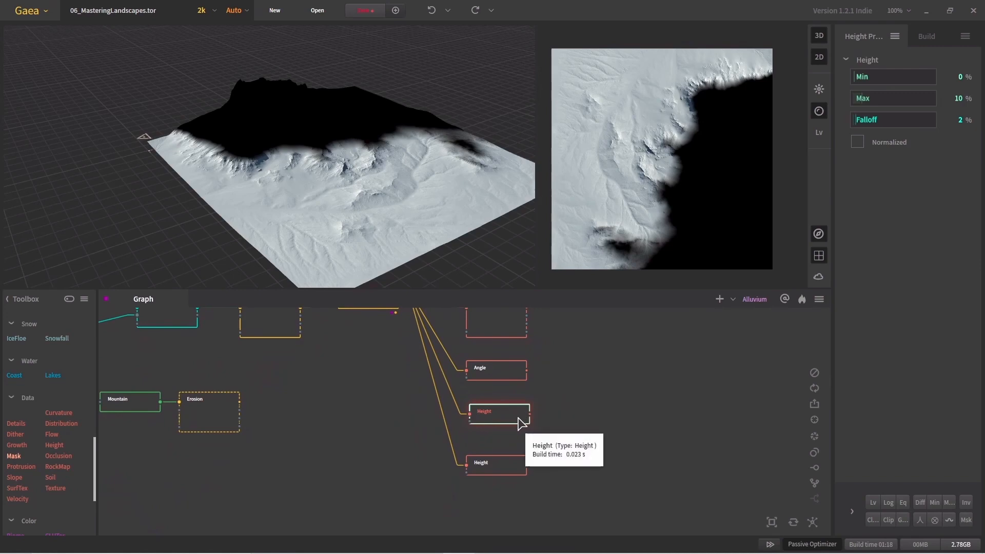
left_click(581, 434)
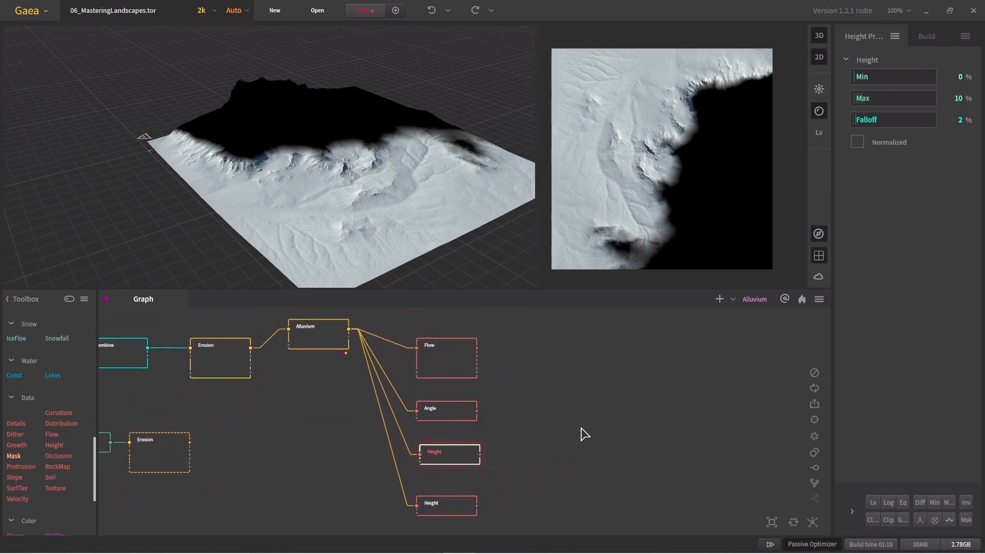
key("Tab")
type("comb")
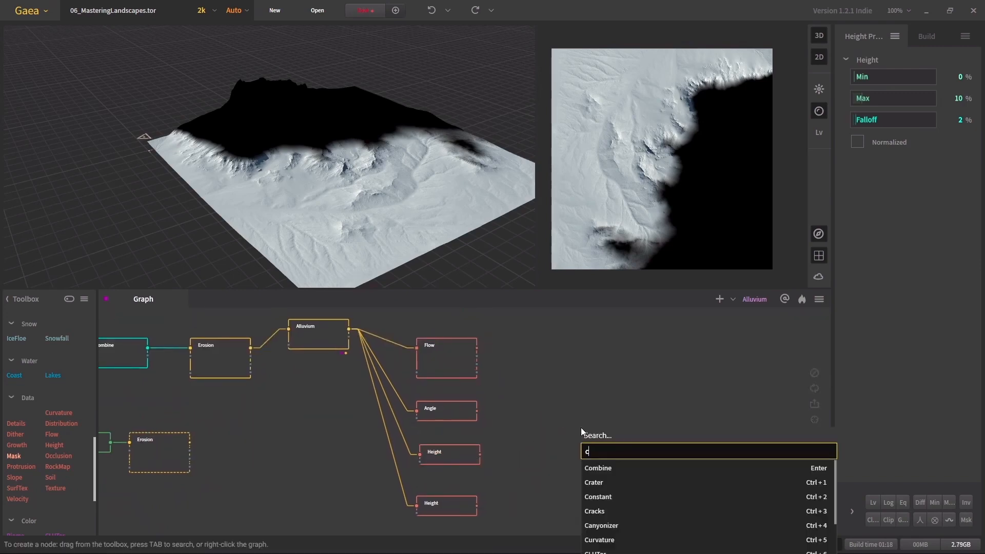
key("Return")
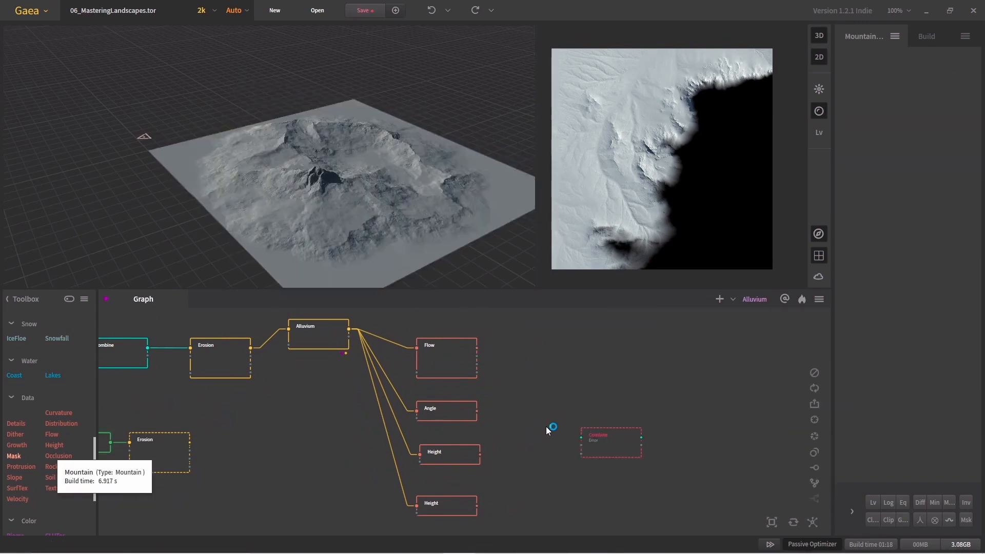
Connect the Angle output to the new Combine node's first input and the upper Height node's output to its second input
scroll(524, 433, "up", 2)
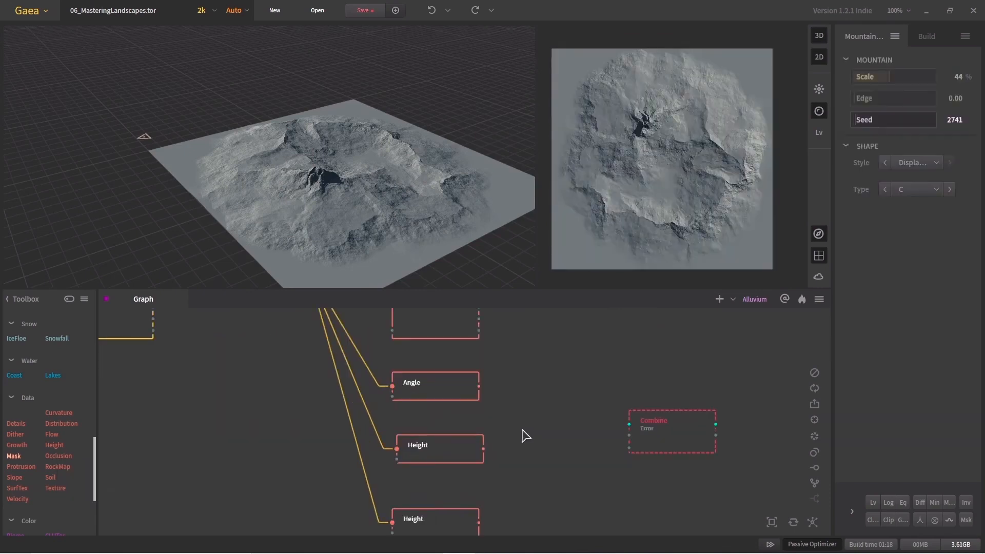
left_click_drag(479, 386, 629, 425)
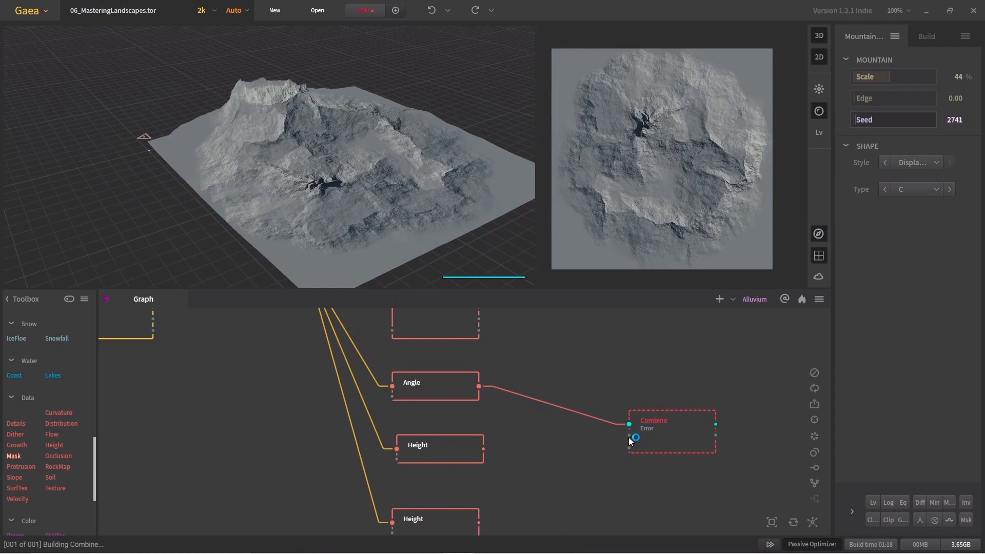
left_click_drag(630, 435, 485, 450)
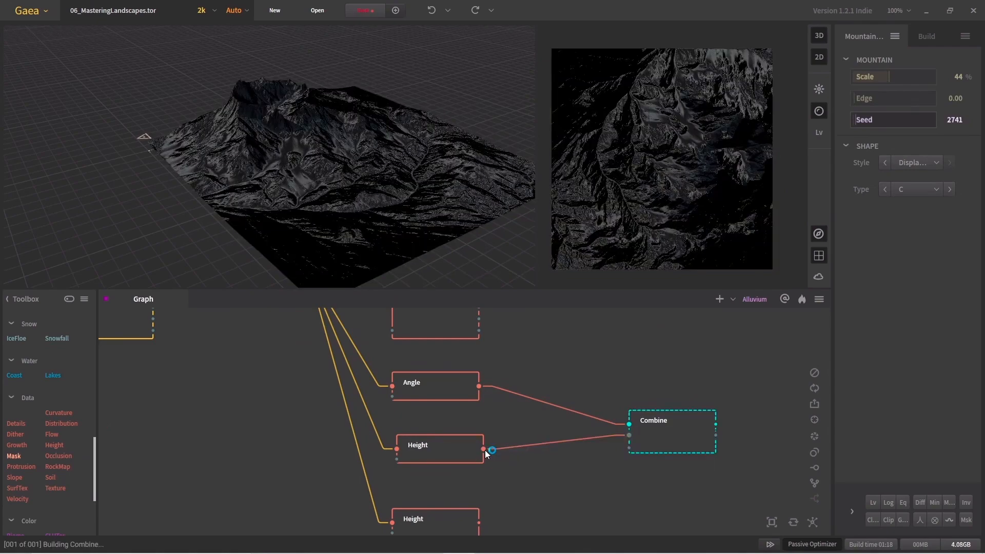
Set the new Combine node's method to Multiply with a Ratio of 100%
left_click(679, 445)
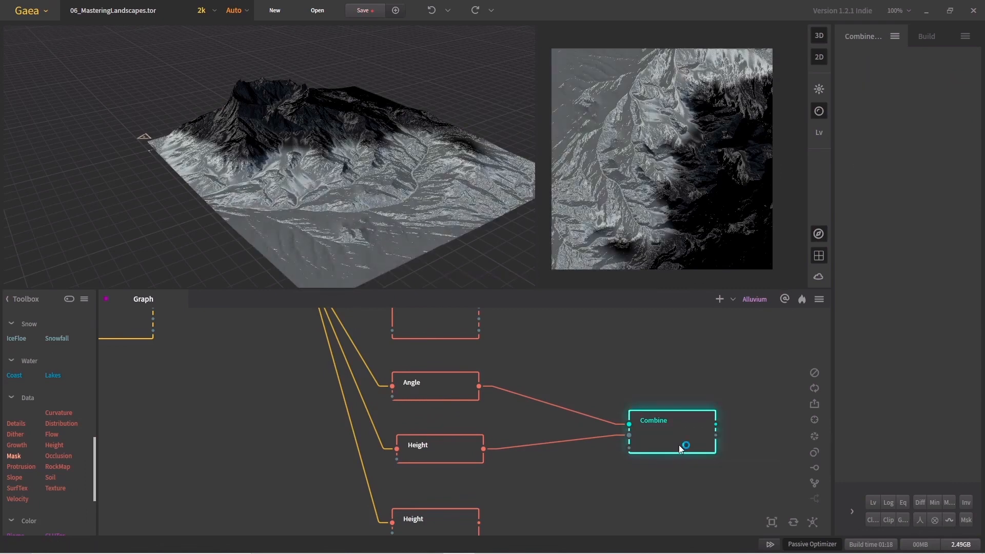
left_click(930, 77)
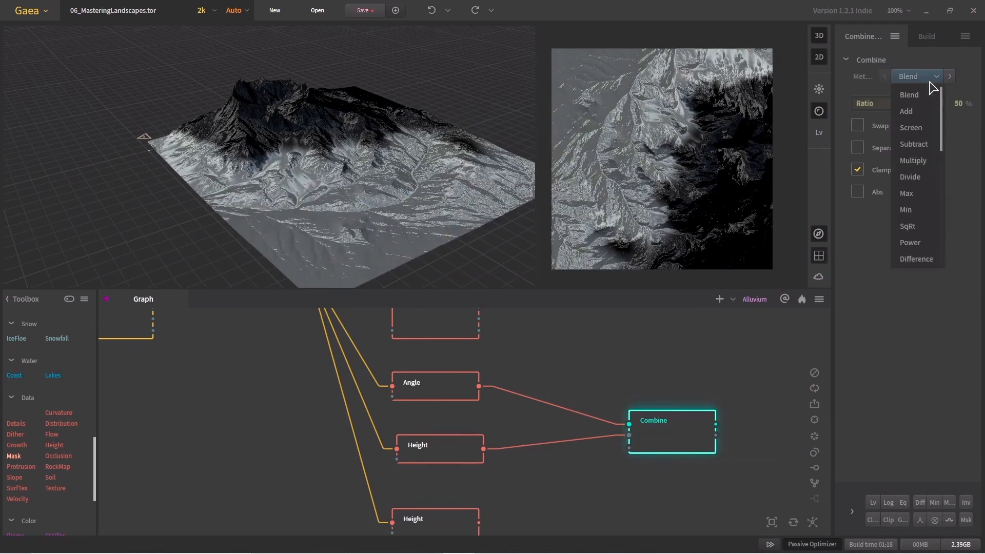
left_click(923, 161)
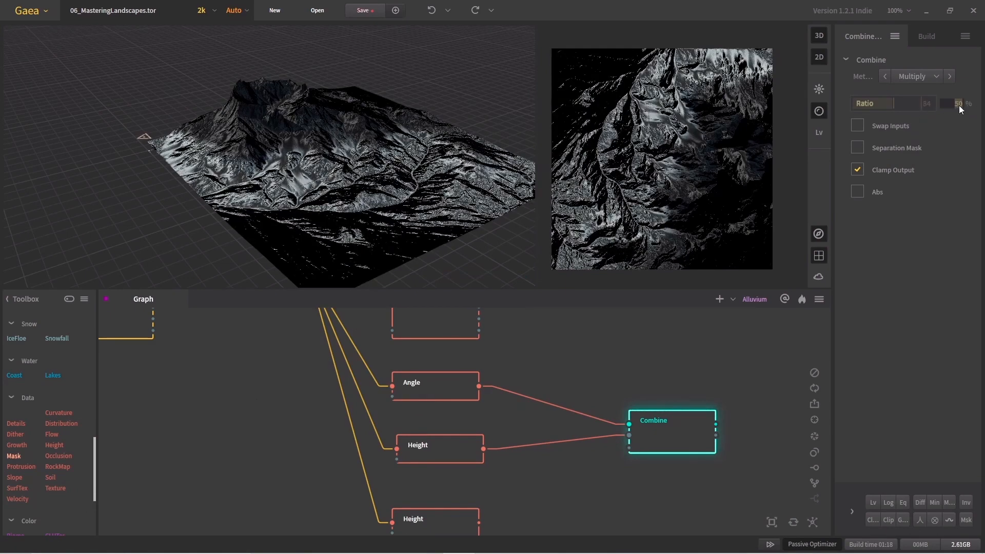
type("100")
key("Return")
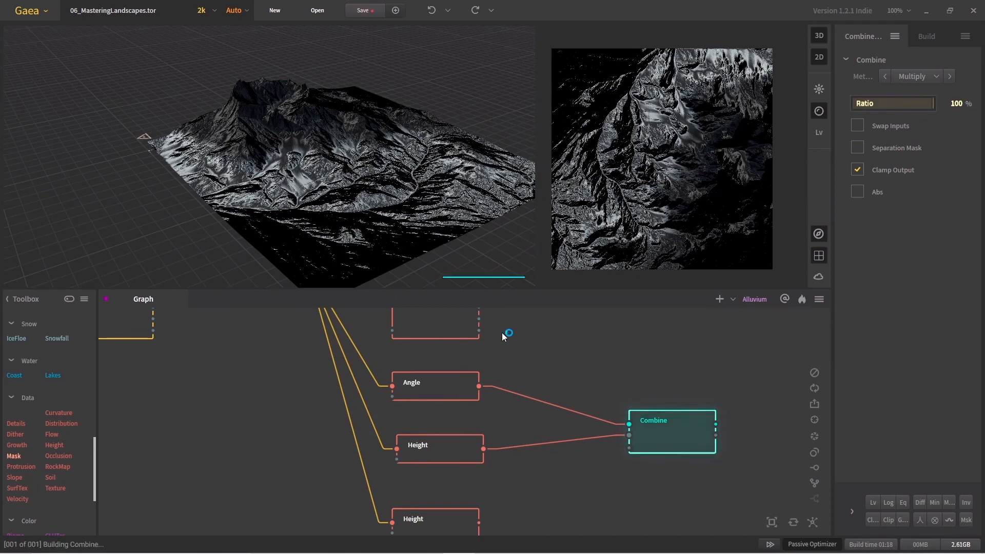
scroll(306, 203, "down", 5)
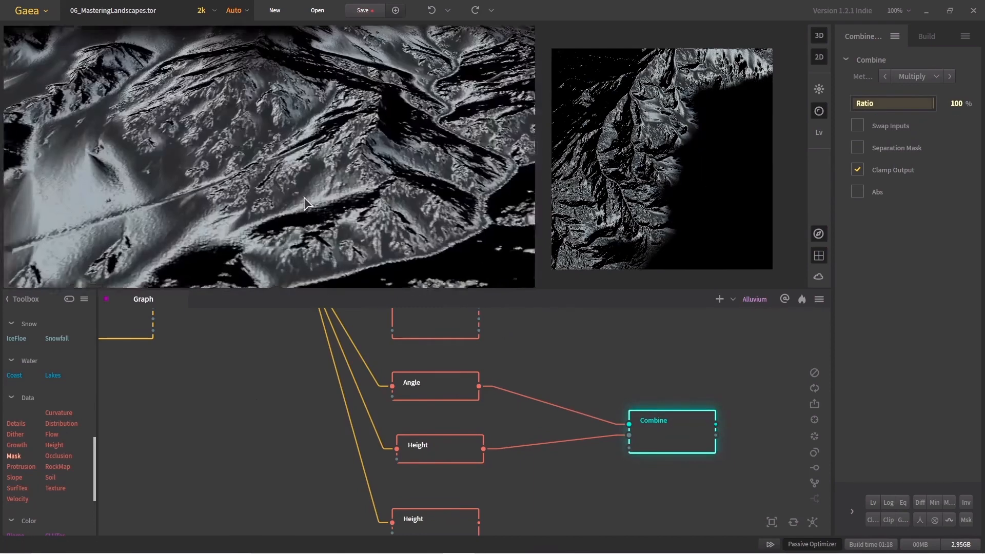
scroll(308, 202, "up", 6)
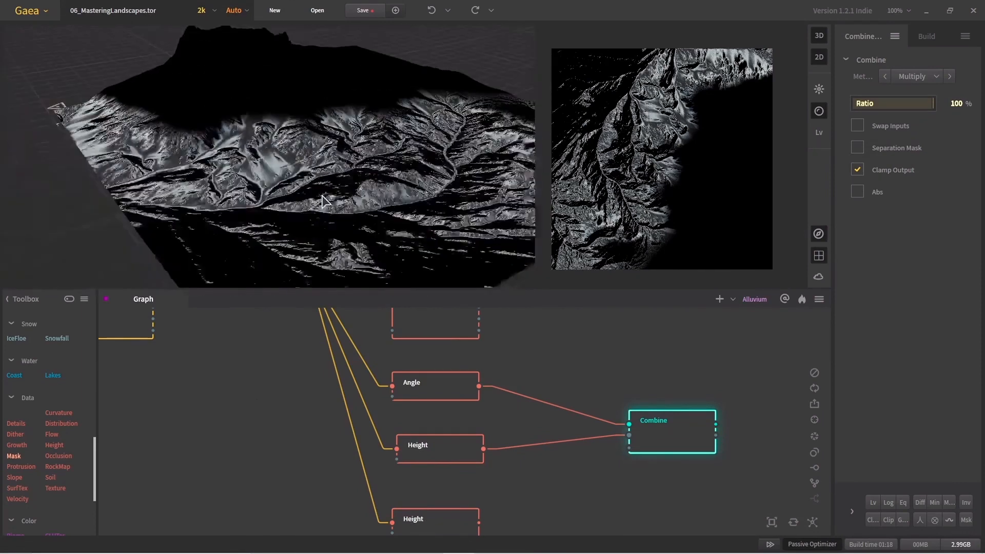
Add another Combine node and place it directly below the existing Combine node
scroll(322, 196, "up", 1)
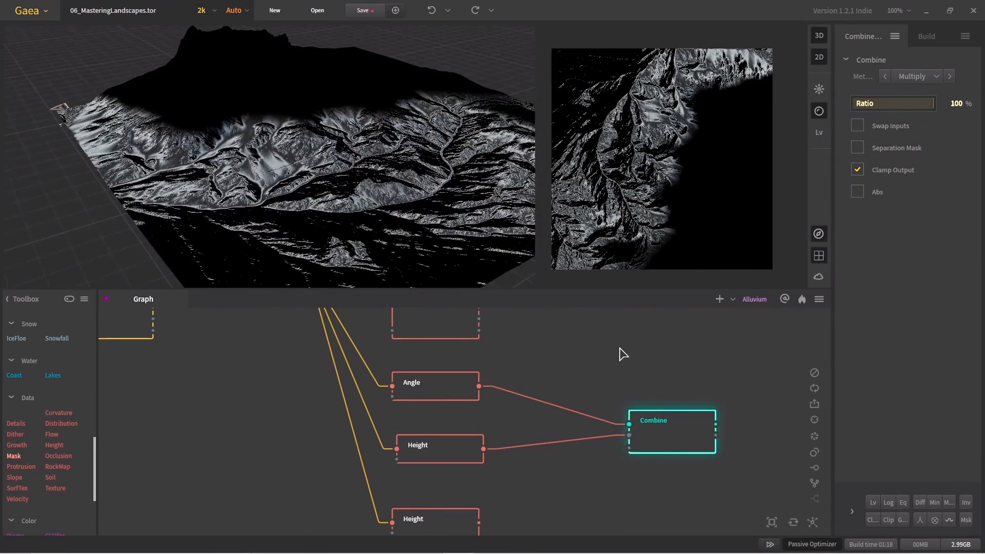
scroll(622, 354, "down", 4)
left_click_drag(589, 430, 568, 416)
left_click(552, 488)
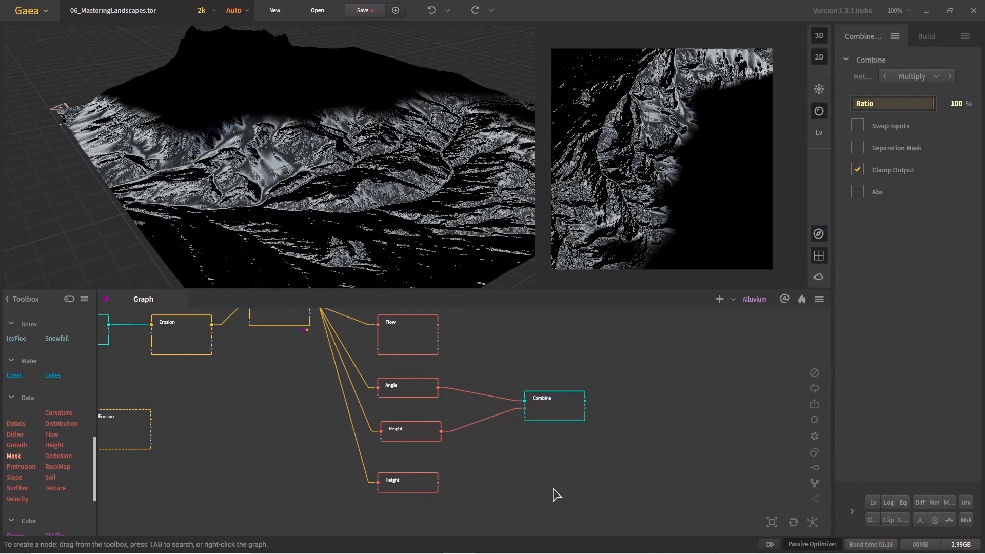
key("Tab")
type("combi")
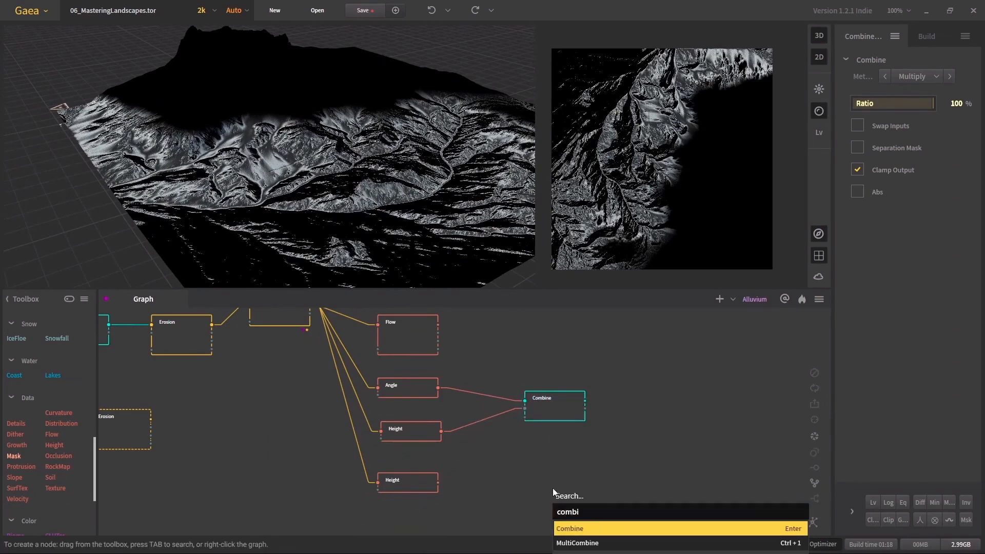
key("Return")
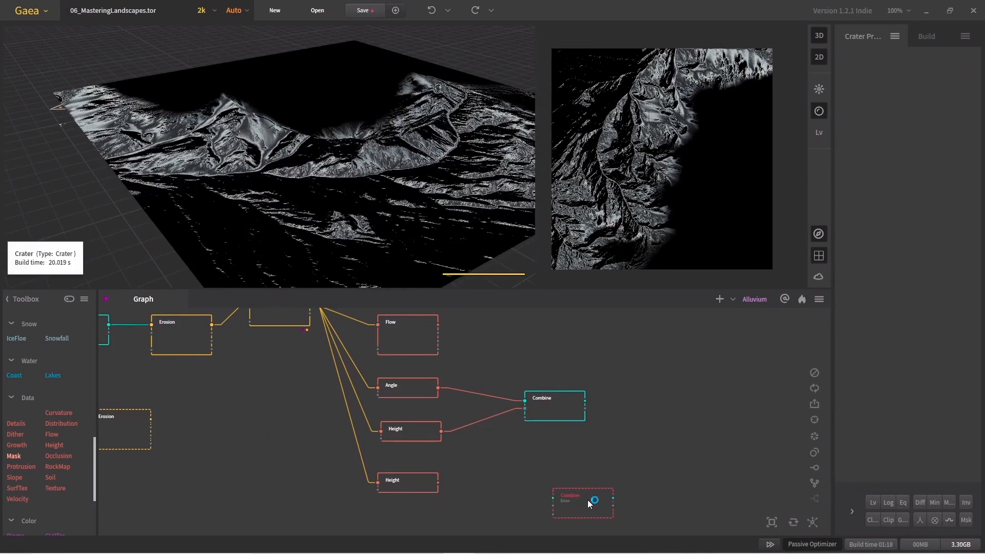
left_click_drag(587, 499, 557, 491)
Connect the Angle output to the lower Combine node's first input and the lower Height node's output to its second input
scroll(434, 410, "up", 2)
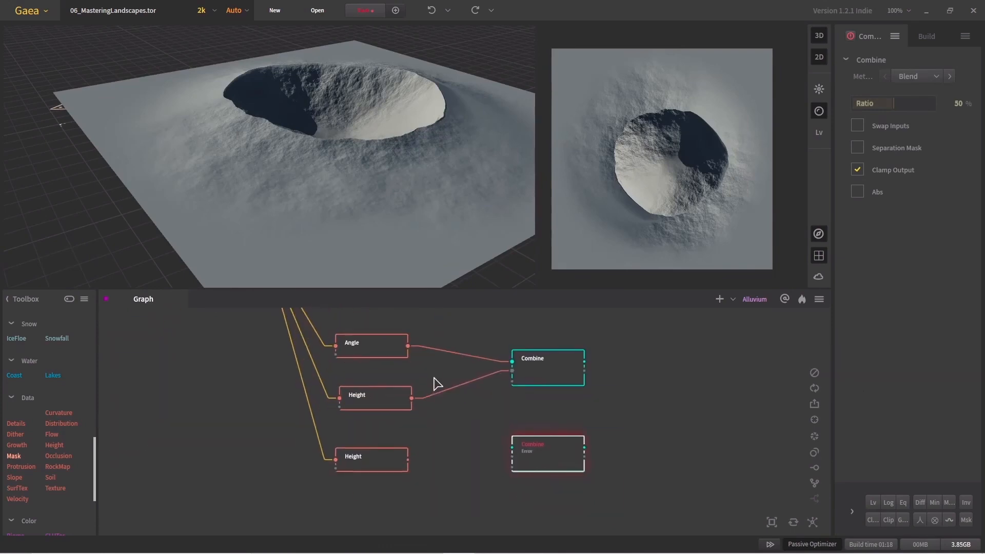
left_click_drag(410, 351, 512, 446)
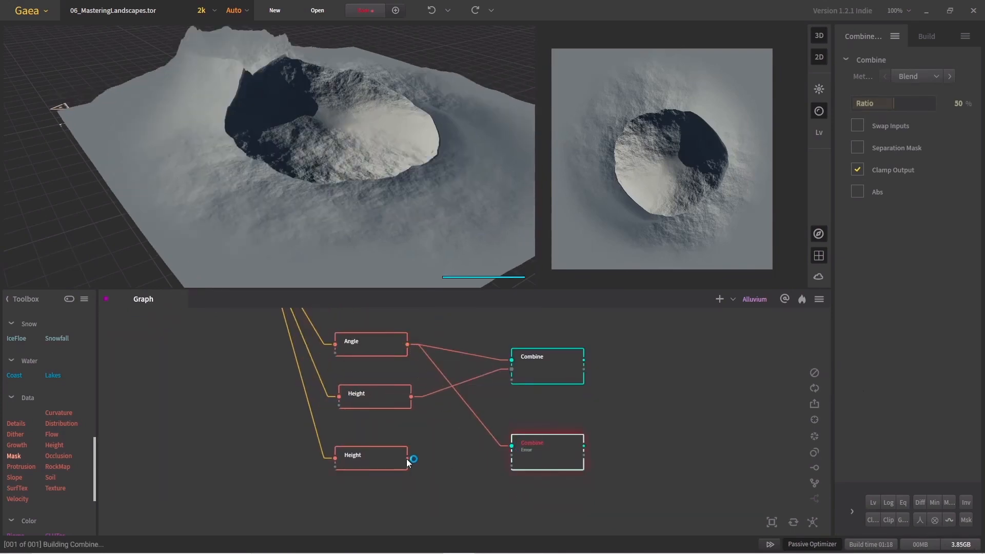
left_click_drag(408, 458, 511, 458)
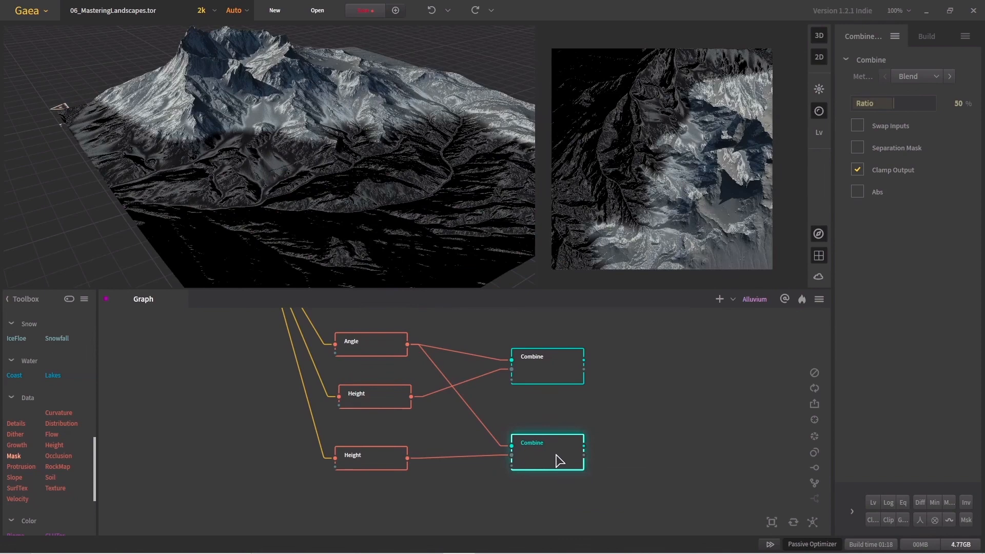
Set the lower Combine node's method to Multiply with a Ratio of 100%
left_click(923, 76)
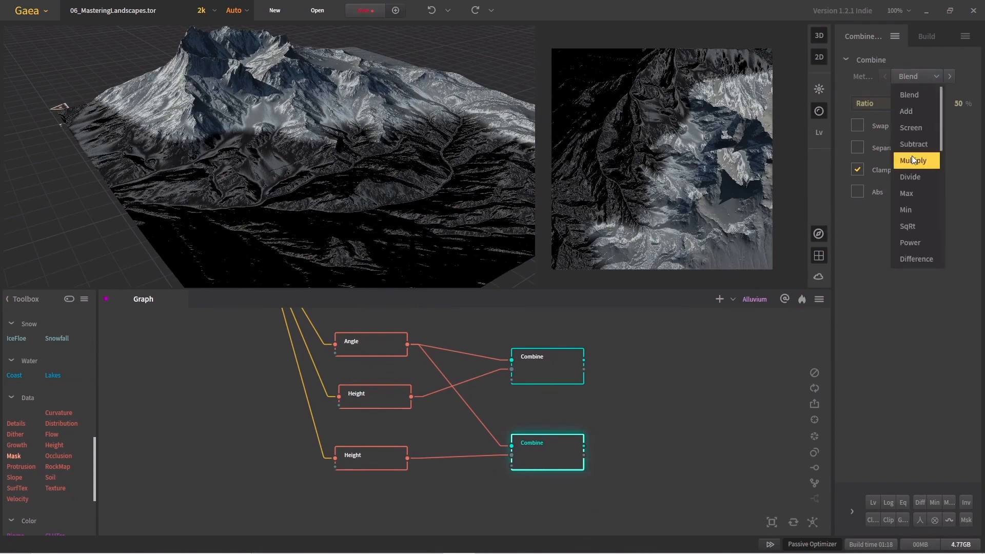
left_click(912, 160)
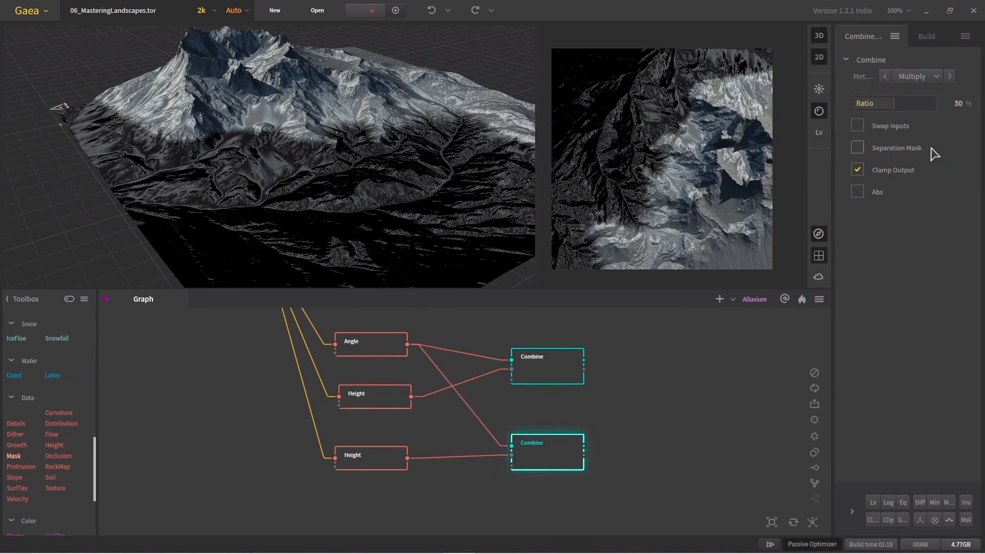
left_click(960, 104)
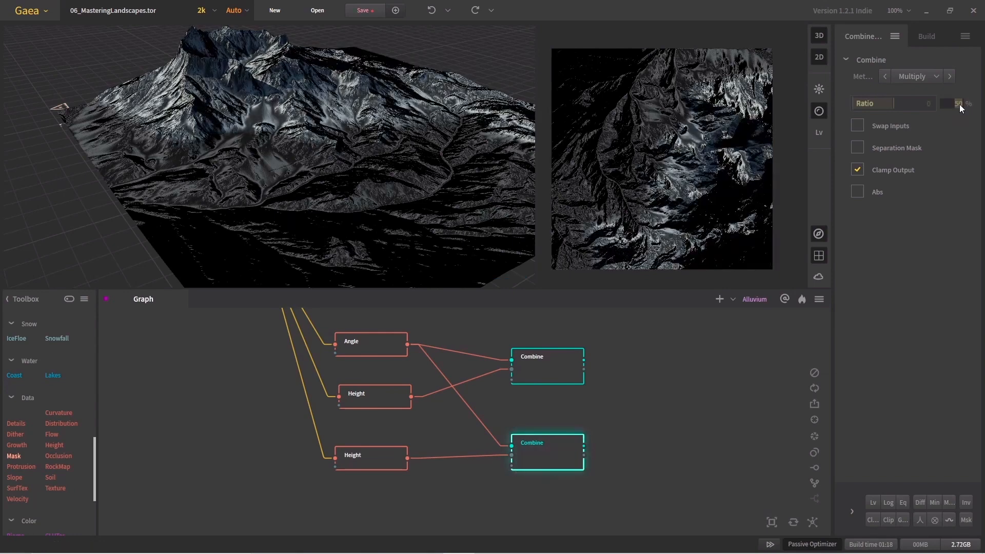
type("100")
key("Return")
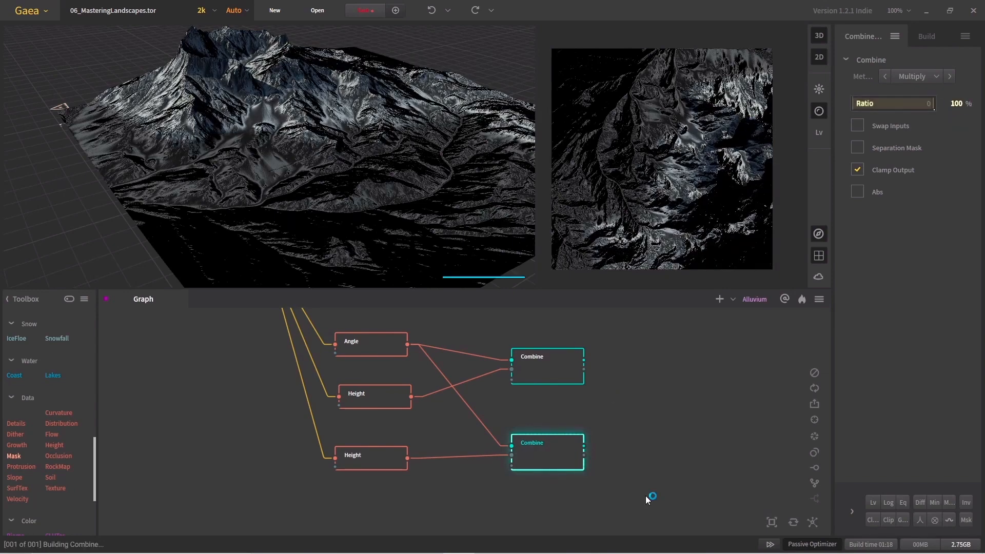
Preview the upper Combine node's mask and the Flow node's mask on the terrain
left_click_drag(633, 379, 620, 414)
left_click_drag(352, 192, 369, 224)
left_click(544, 407)
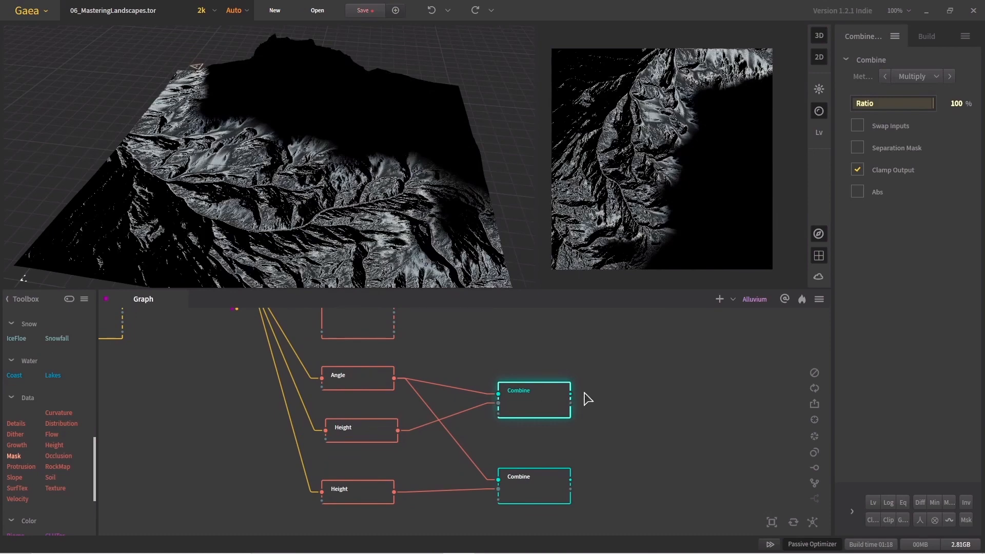
left_click_drag(588, 399, 587, 473)
scroll(587, 472, "down", 2)
left_click(386, 423)
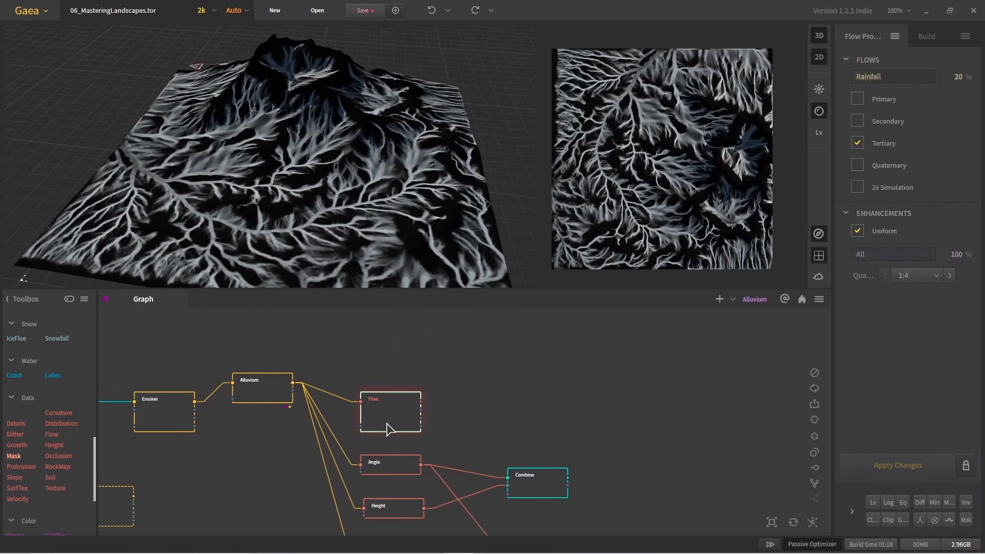
Add an RGBMix node beyond the Combine nodes and align it with the upper Combine node
left_click_drag(585, 420, 552, 370)
left_click(616, 391)
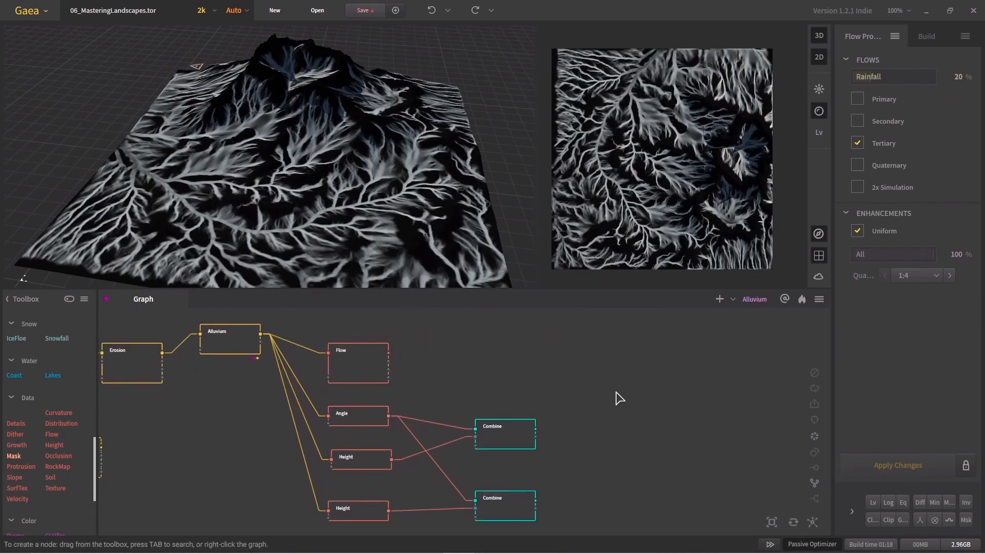
key("Tab")
type("rgb")
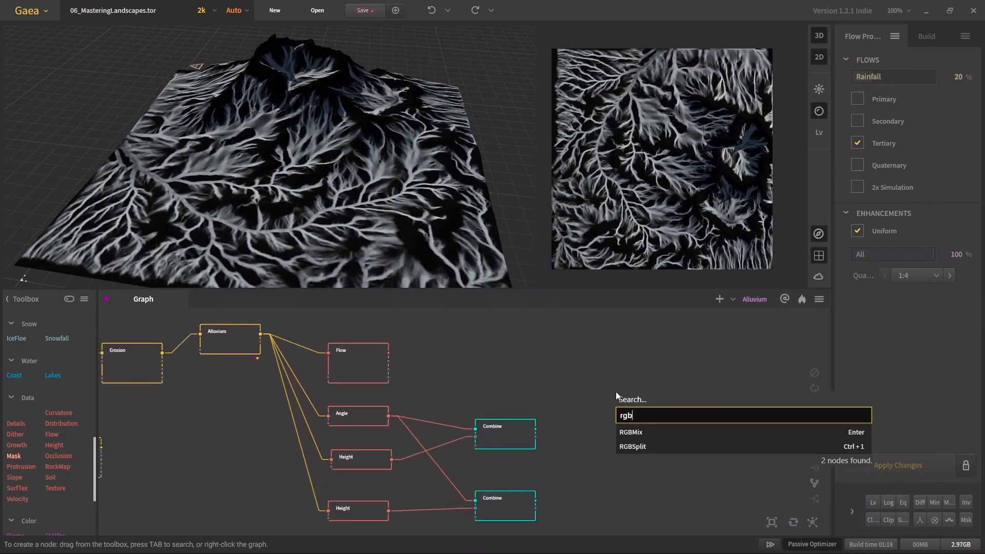
left_click(644, 436)
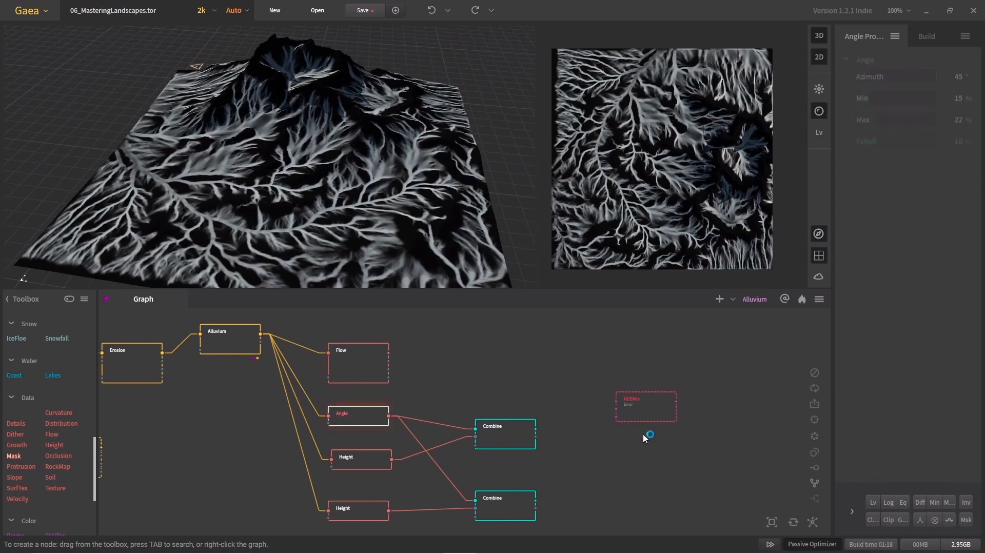
scroll(635, 405, "up", 3)
left_click_drag(649, 415, 649, 462)
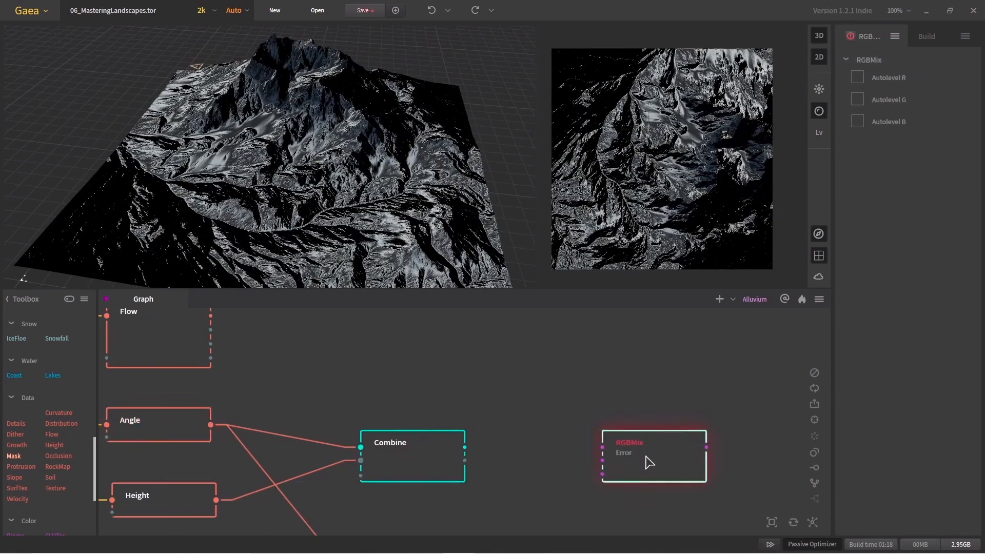
middle_click_drag(519, 438, 560, 413)
scroll(560, 412, "down", 3)
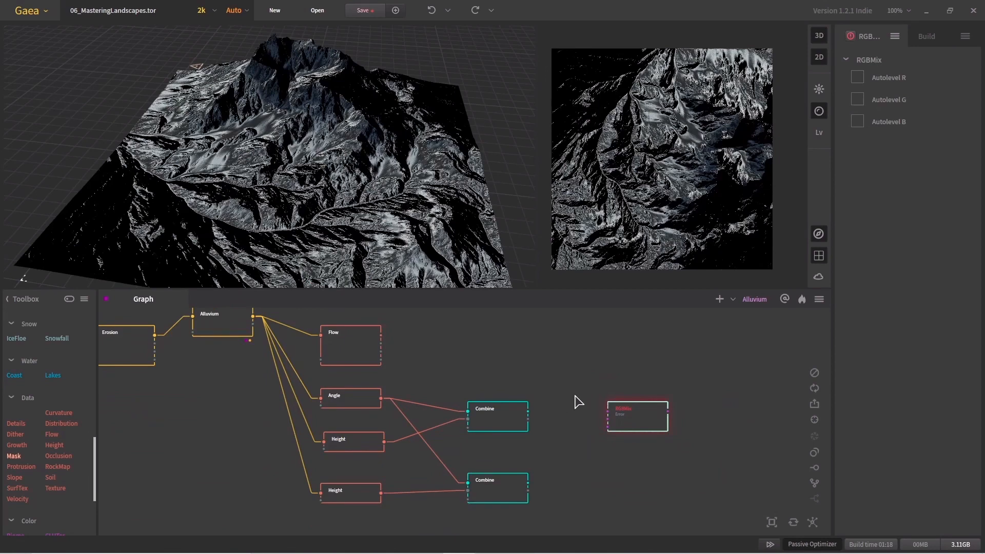
scroll(575, 405, "up", 4)
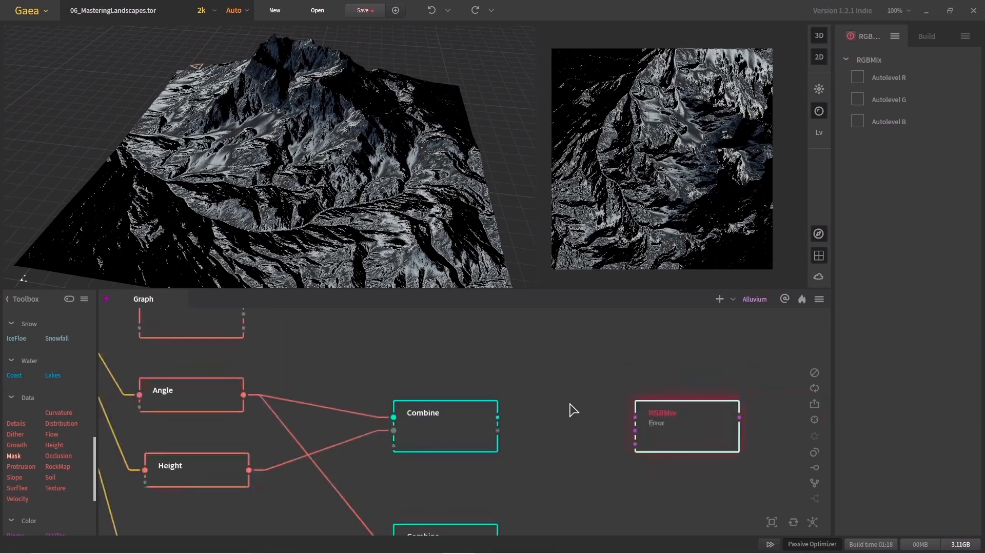
scroll(647, 392, "down", 1)
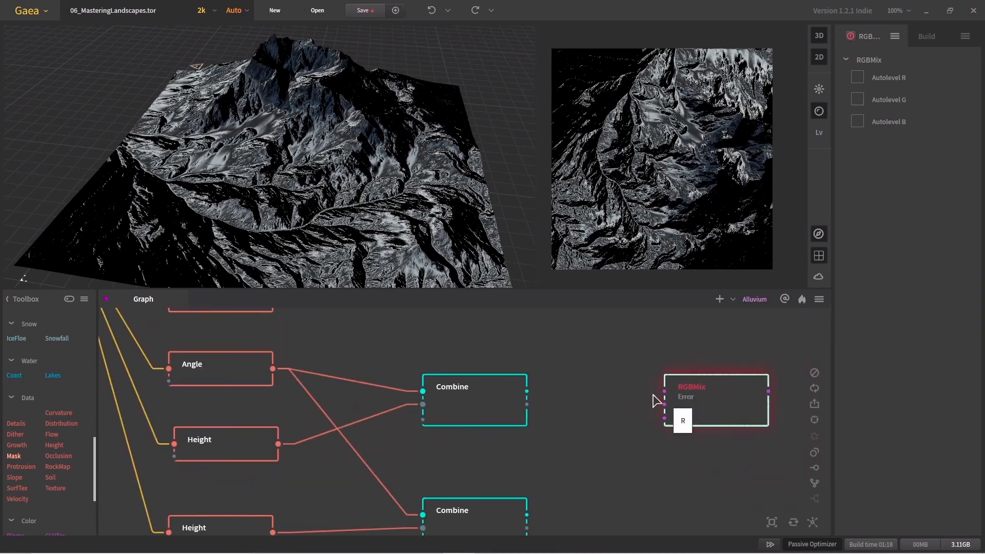
scroll(656, 410, "down", 3)
Examine the upper Combine node's mask up close on the terrain's valleys and slopes
left_click(586, 432)
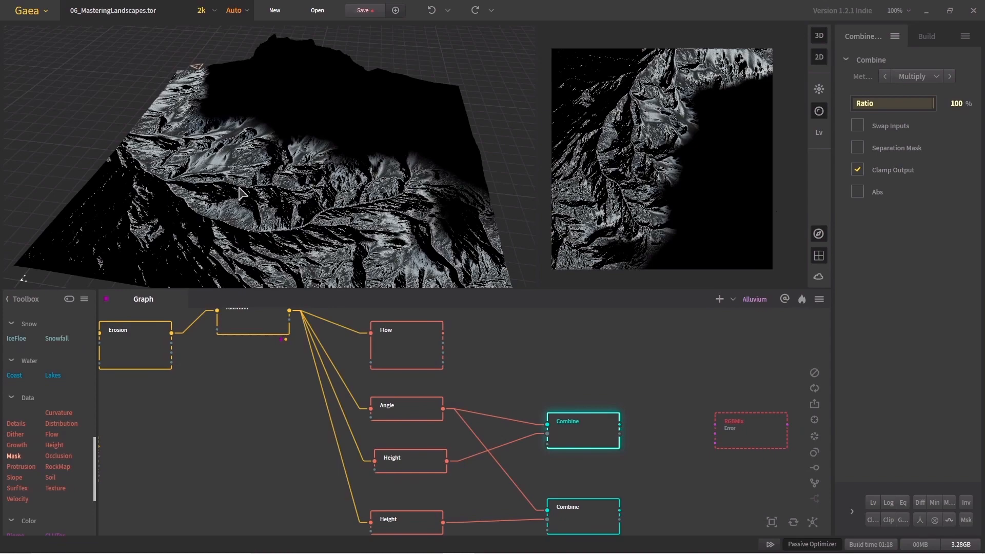
left_click_drag(242, 193, 299, 155)
scroll(299, 155, "up", 5)
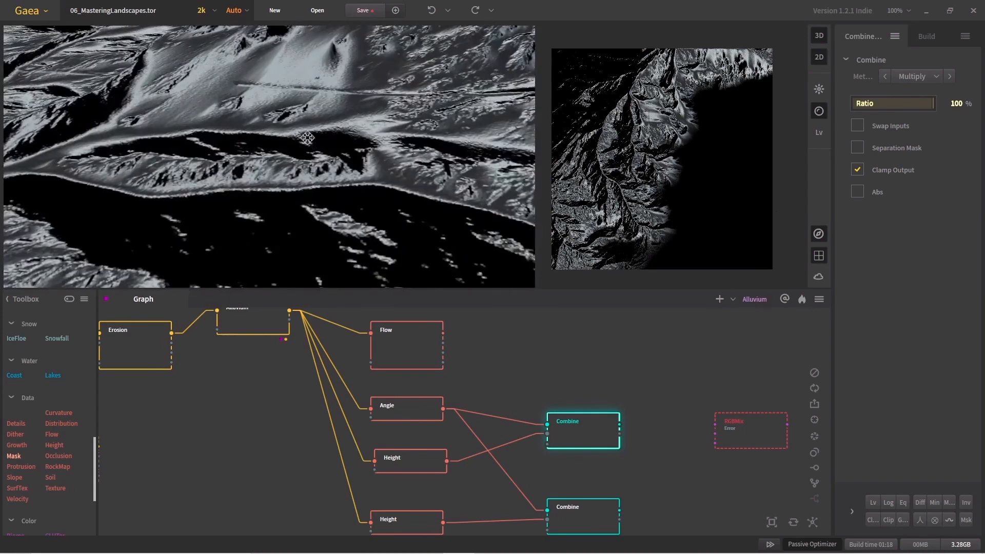
scroll(304, 205, "up", 2)
right_click_drag(304, 198, 205, 113)
right_click_drag(199, 48, 246, 117)
scroll(359, 204, "down", 5)
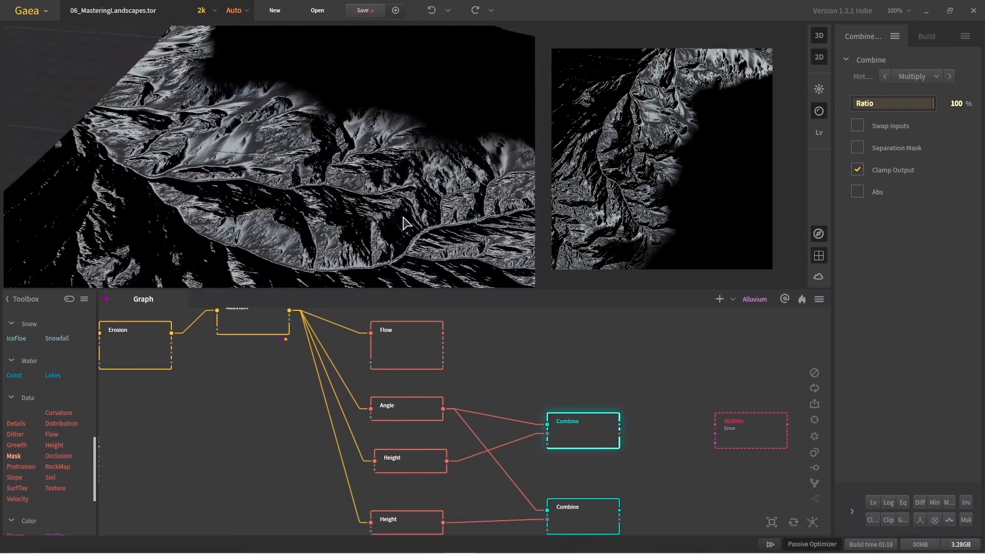
left_click_drag(359, 203, 350, 170)
right_click_drag(353, 204, 350, 225)
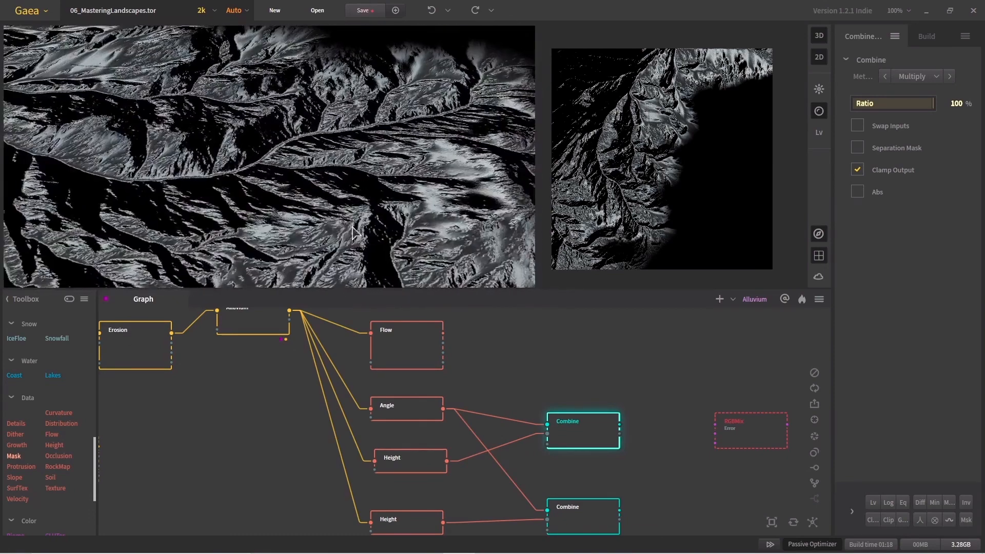
Connect the upper Combine output to the RGBMix node's first input (R) and the lower Combine output to its second input
left_click_drag(647, 433, 603, 421)
scroll(603, 421, "up", 3)
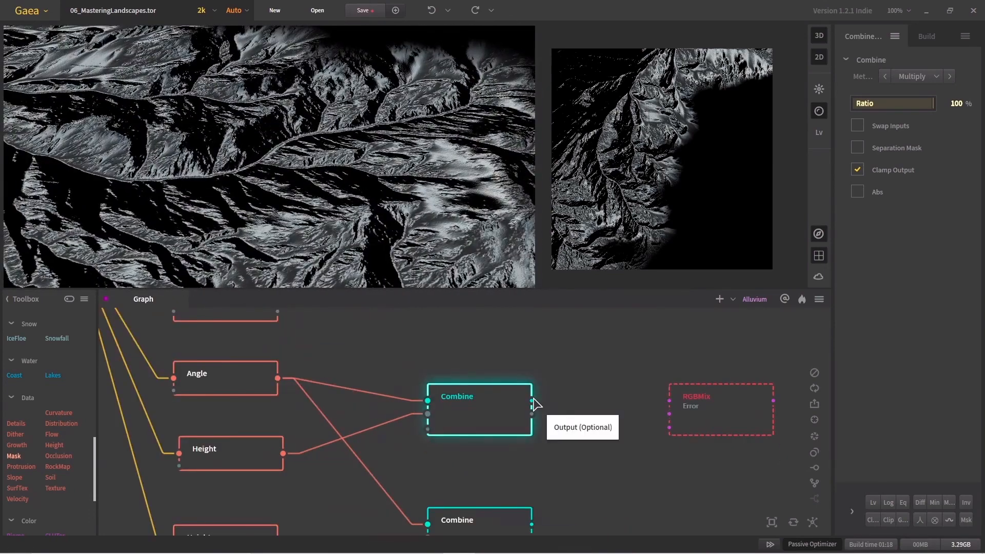
left_click_drag(533, 407, 669, 410)
scroll(639, 444, "down", 2)
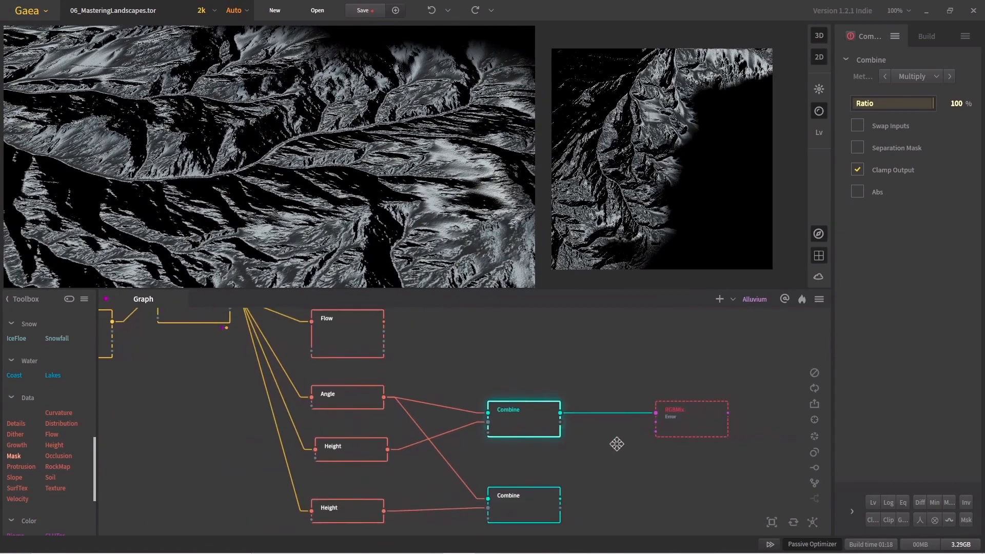
scroll(613, 462, "down", 2)
scroll(575, 492, "up", 3)
left_click_drag(560, 496, 676, 407)
Connect the Flow node's main output to the RGBMix node's third input
middle_click_drag(637, 427, 642, 507)
scroll(636, 504, "down", 1)
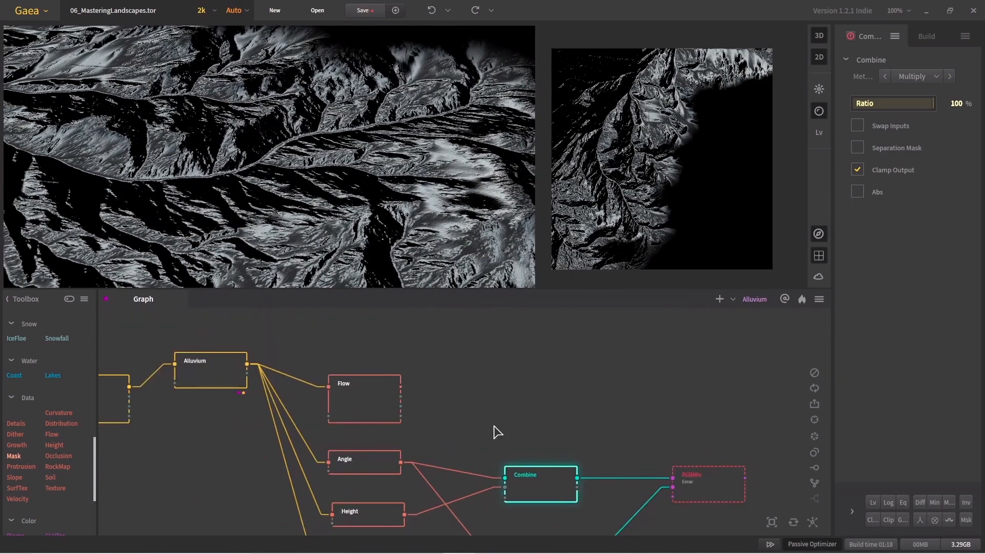
middle_click_drag(494, 427, 483, 391)
left_click_drag(390, 352, 662, 460)
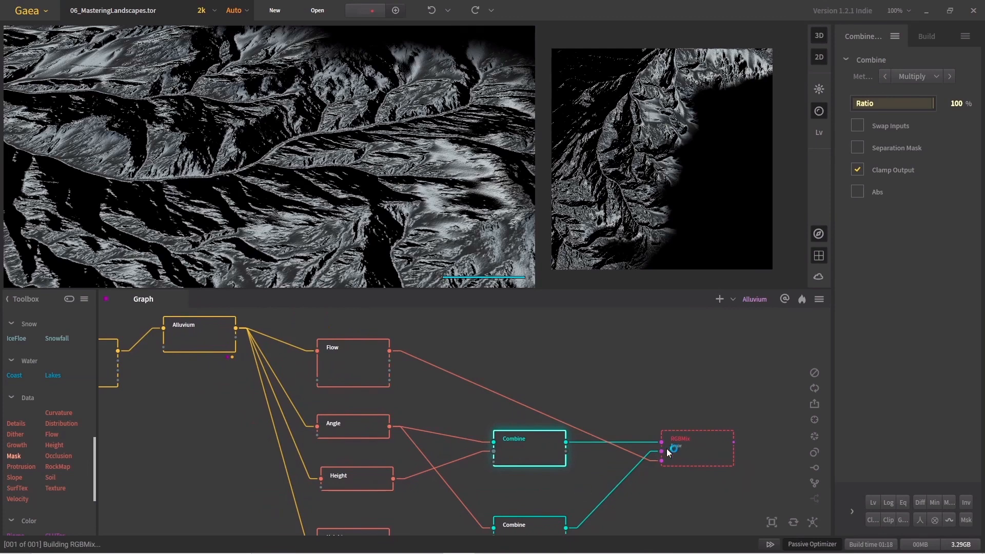
Examine the mixed RGB mask across the whole terrain in the 3D view
scroll(667, 449, "up", 1)
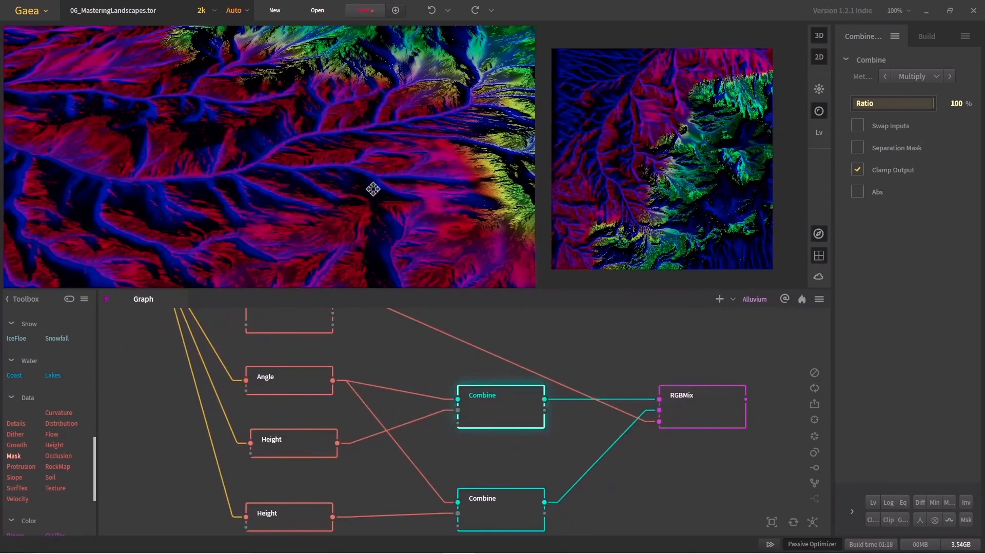
left_click_drag(373, 189, 371, 210)
left_click_drag(253, 176, 266, 214)
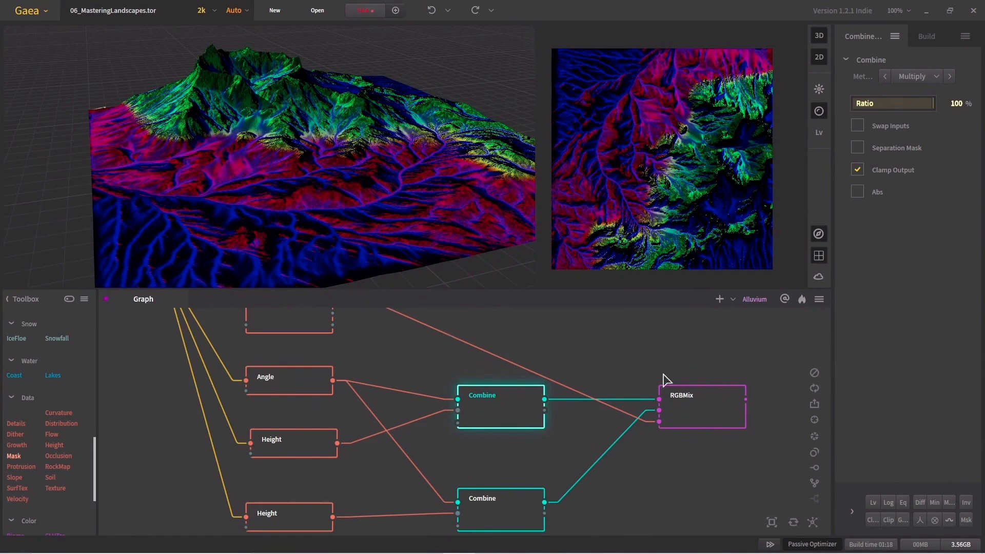
Show the build settings and mark the RGBMix node for export
middle_click_drag(701, 359, 583, 359)
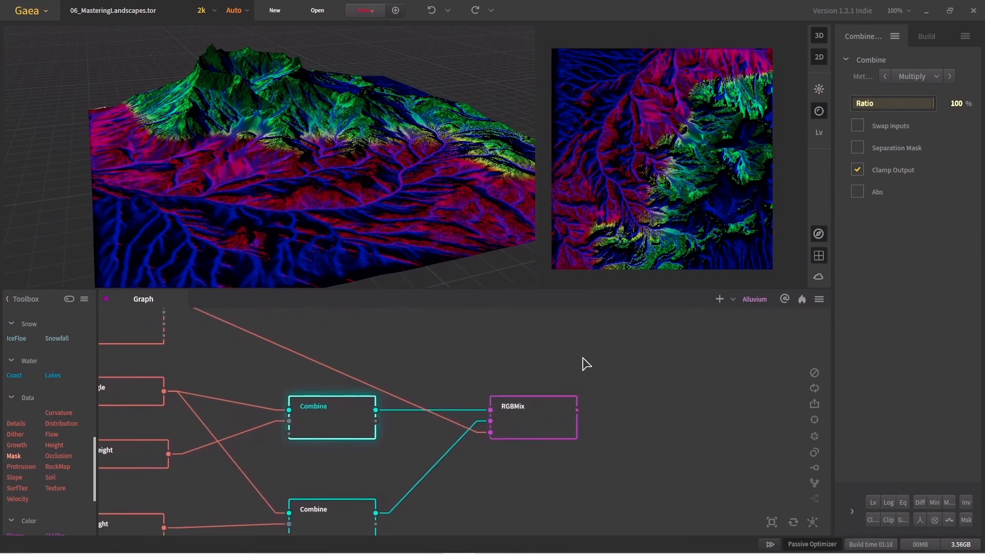
left_click(923, 43)
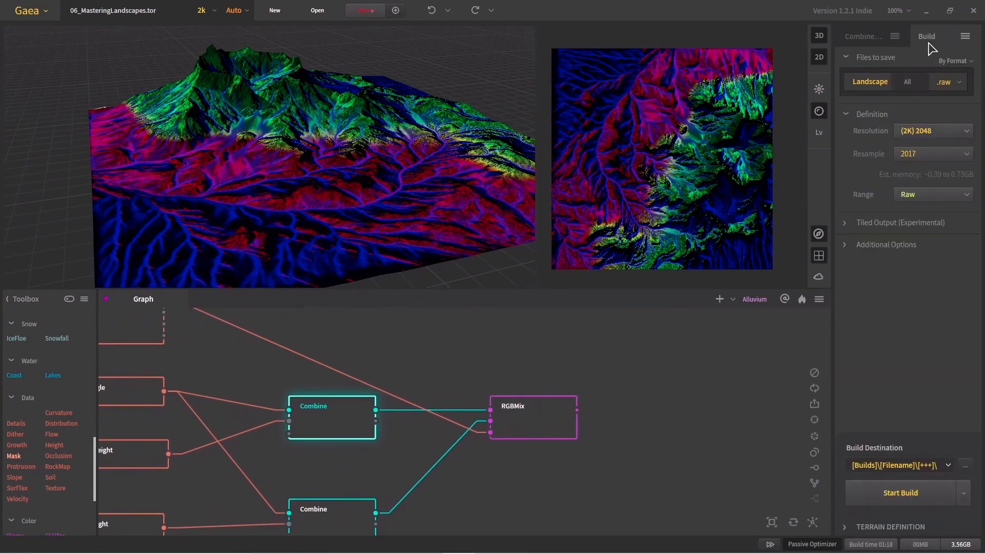
middle_click_drag(646, 375, 607, 363)
left_click(489, 416)
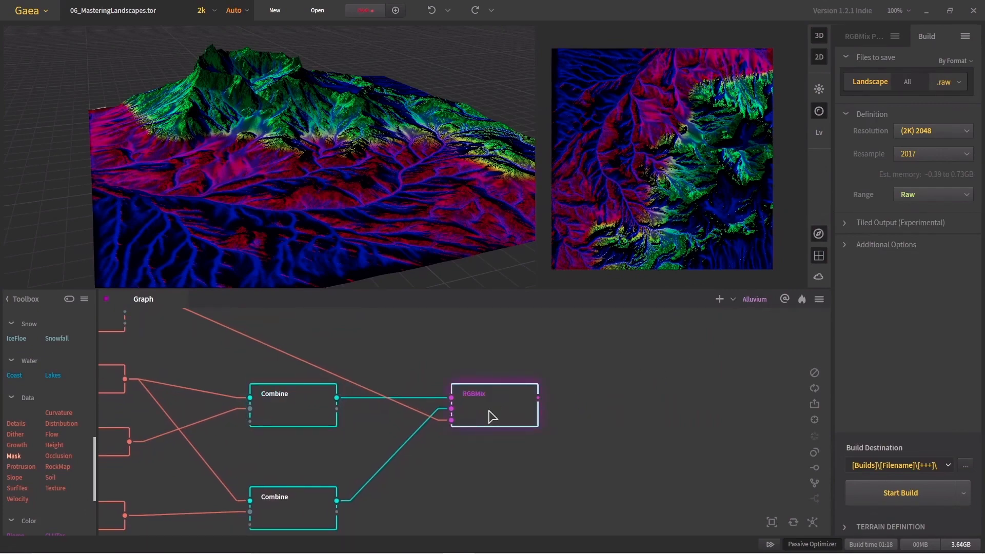
right_click(490, 413)
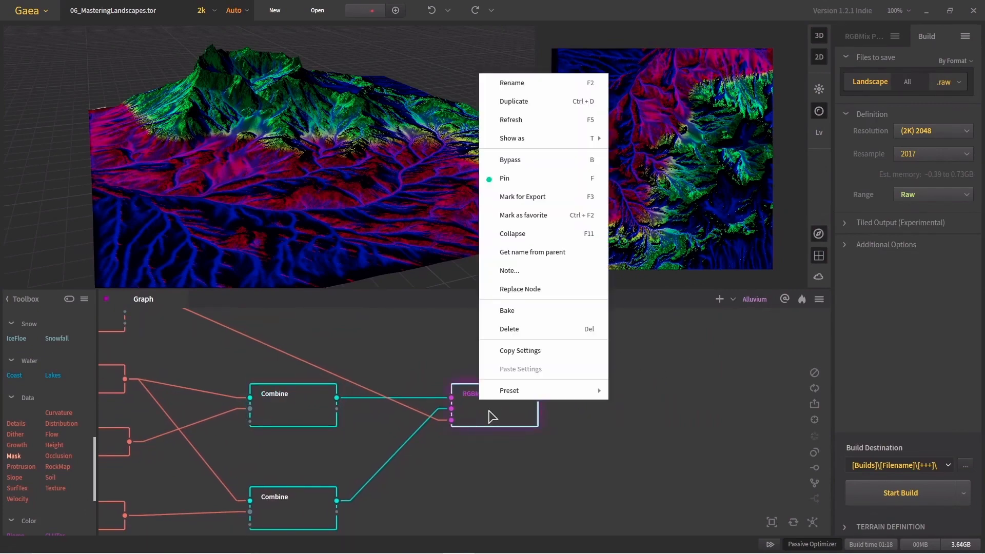
left_click(562, 199)
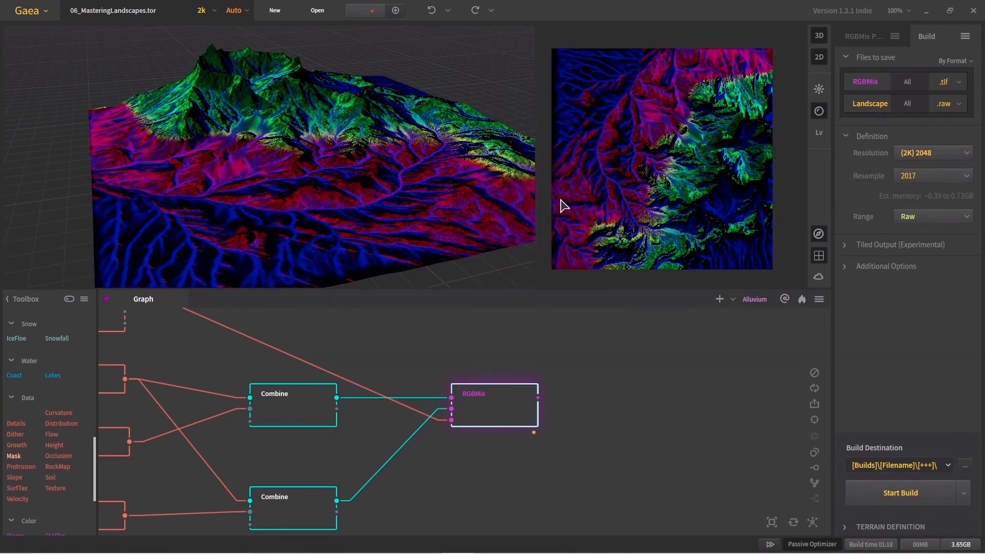
Set the RGBMix export format to .png8 and start the build, saving the cached preview build
left_click(944, 83)
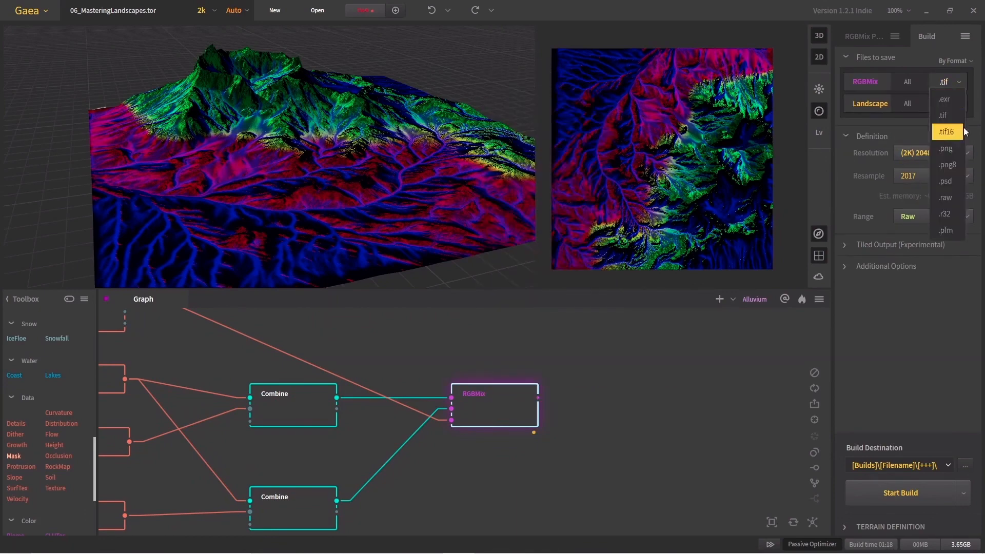
left_click(956, 165)
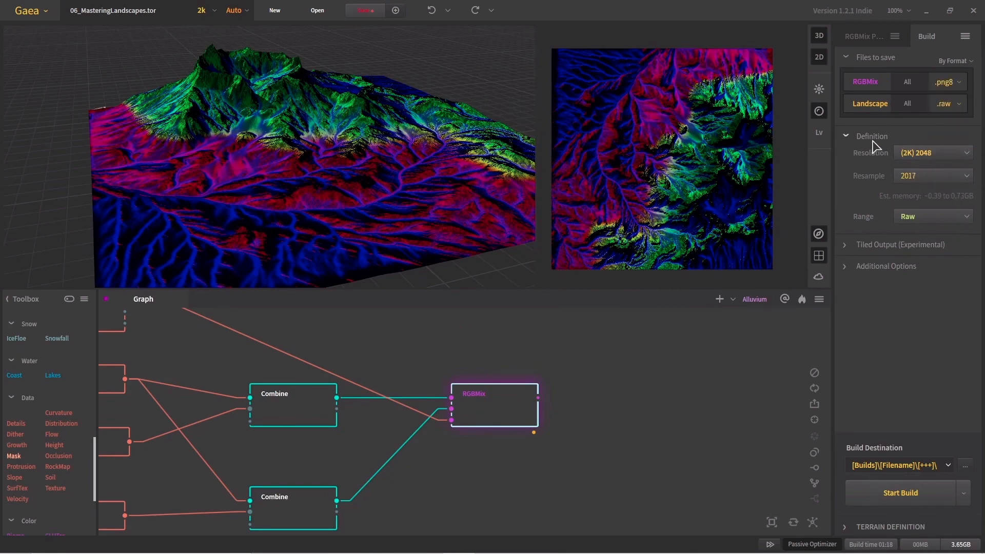
left_click(882, 498)
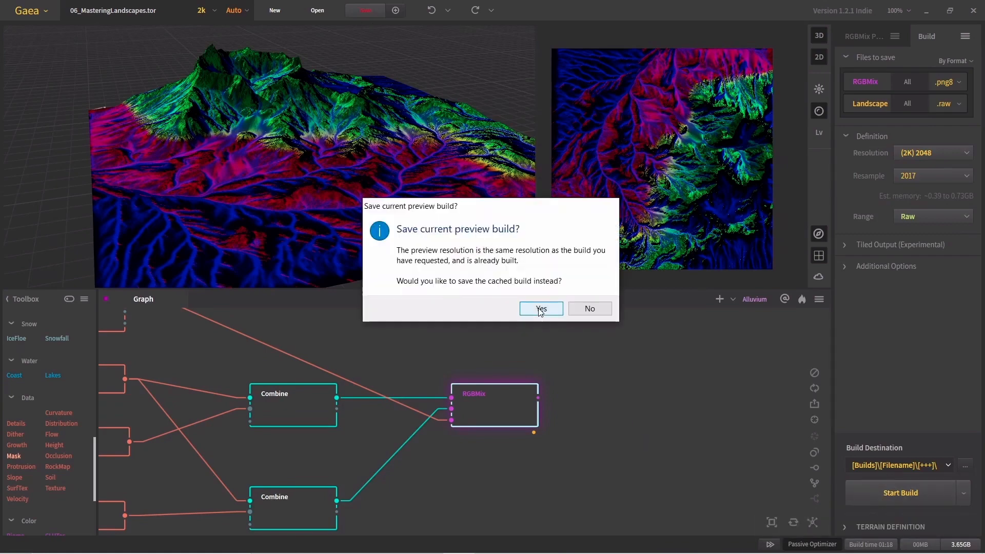
left_click(540, 309)
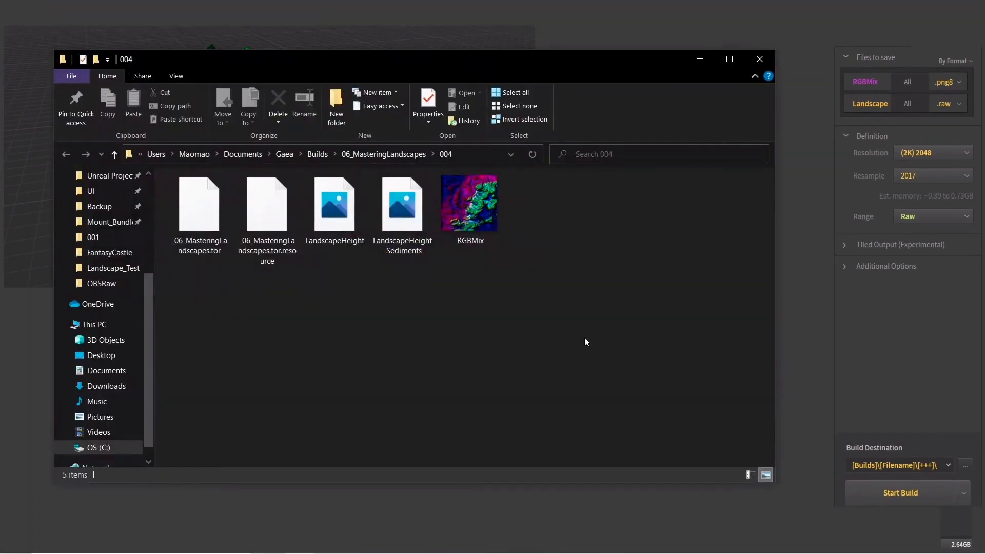
View the exported RGBMix image from build folder 004, close it and return to the Gaea graph
double_click(470, 206)
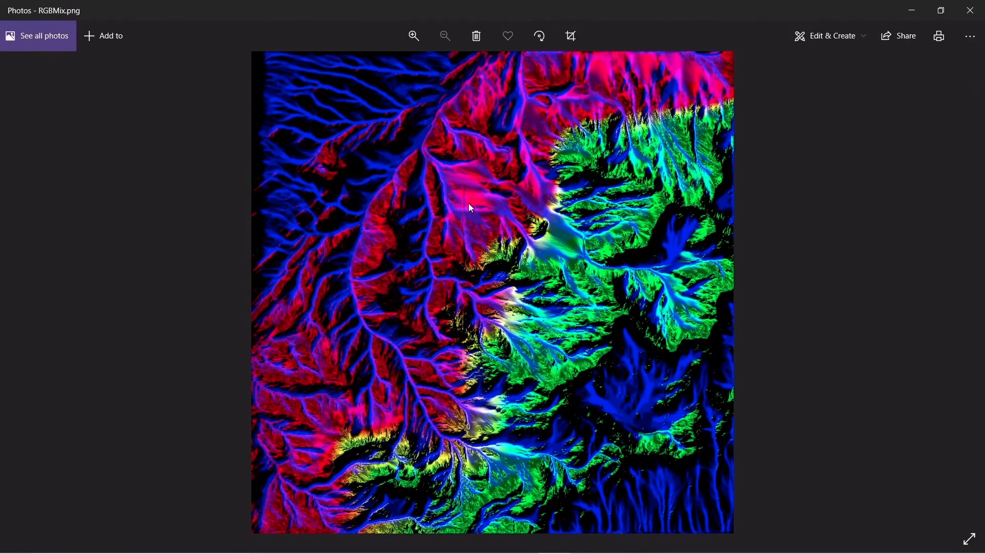
left_click(971, 11)
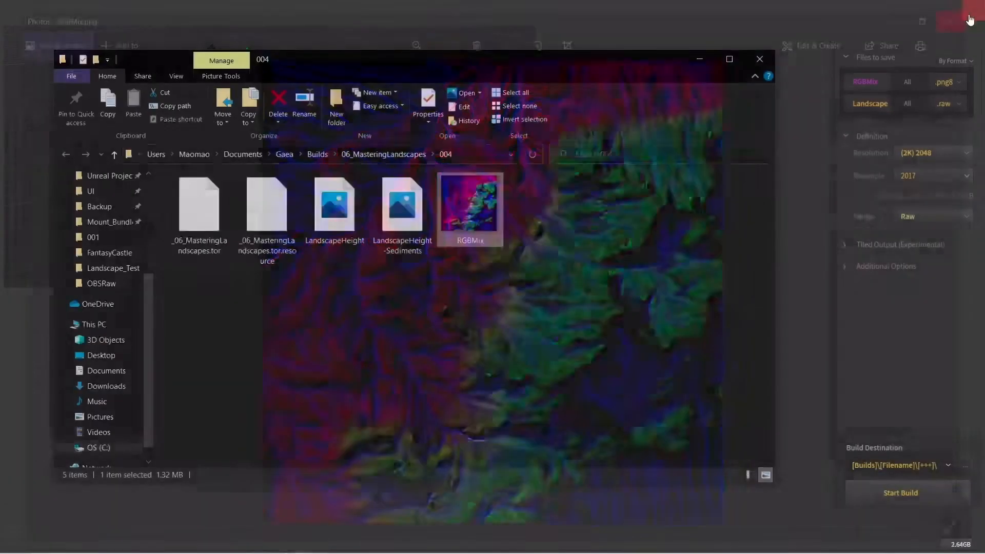
left_click(760, 53)
key("alt+Tab")
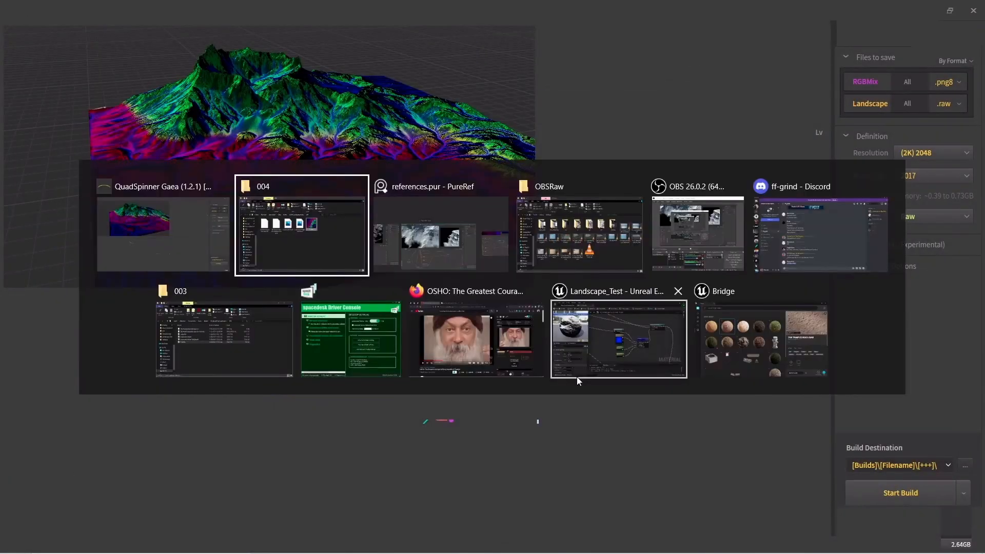
left_click(163, 247)
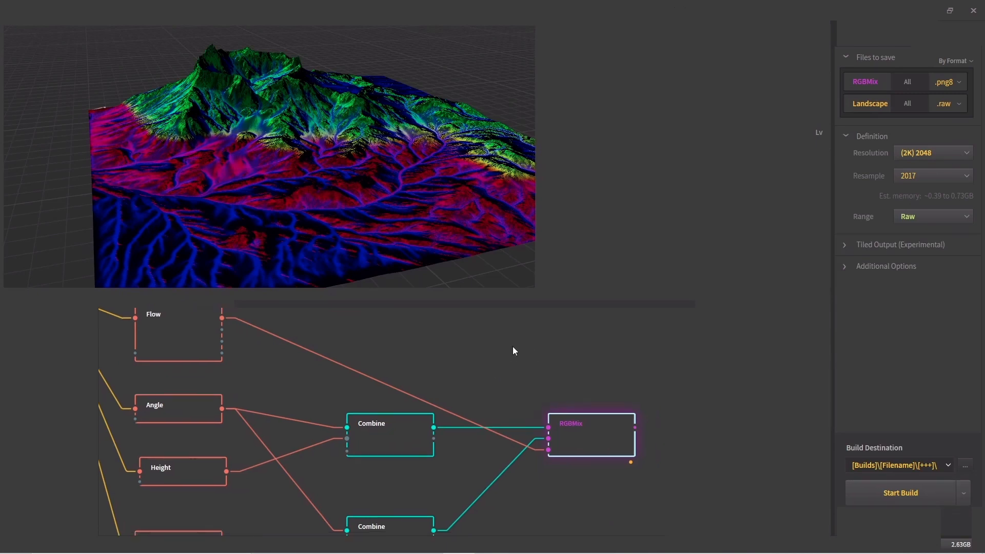
Switch to Unreal Engine and show the M_Landscape material graph zoomed out
key("alt+Tab")
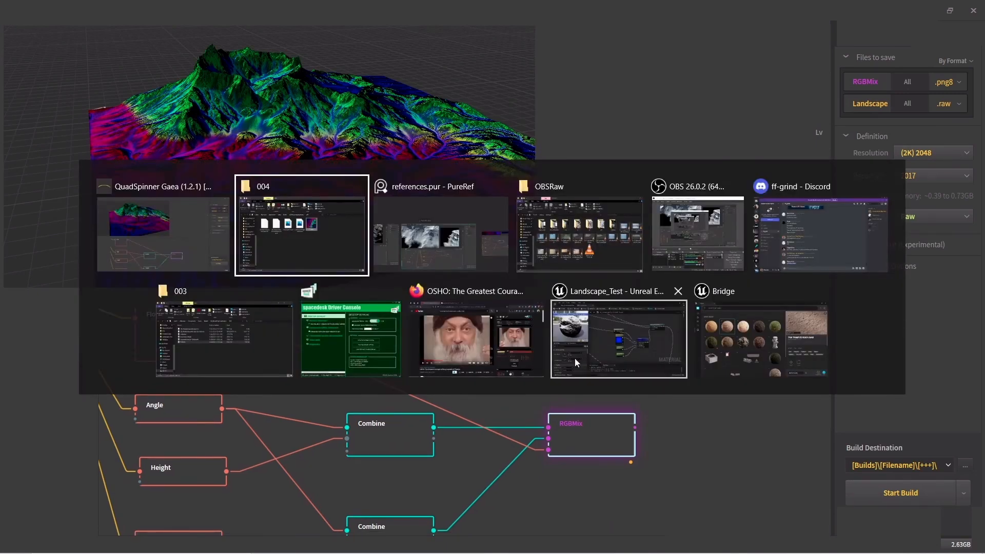
left_click(575, 358)
scroll(467, 335, "down", 4)
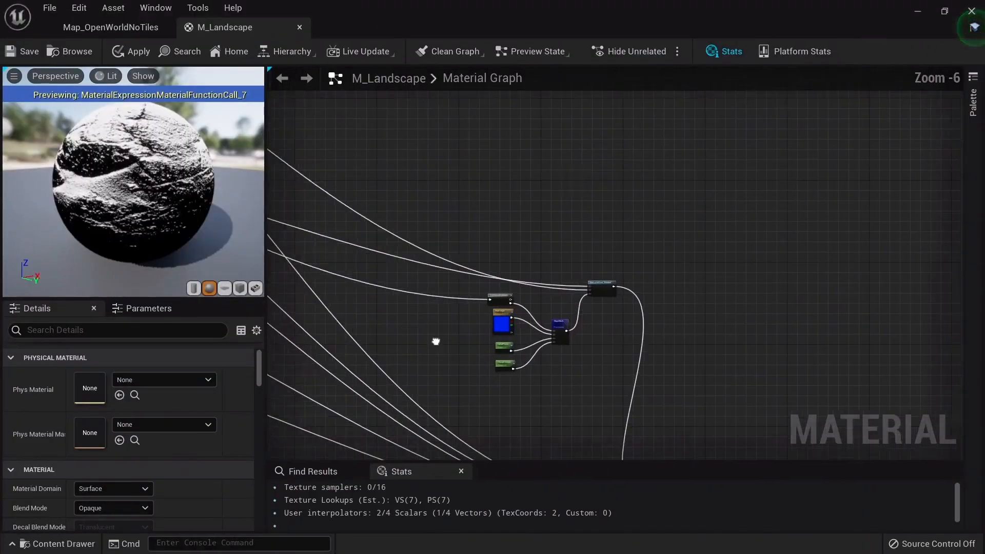